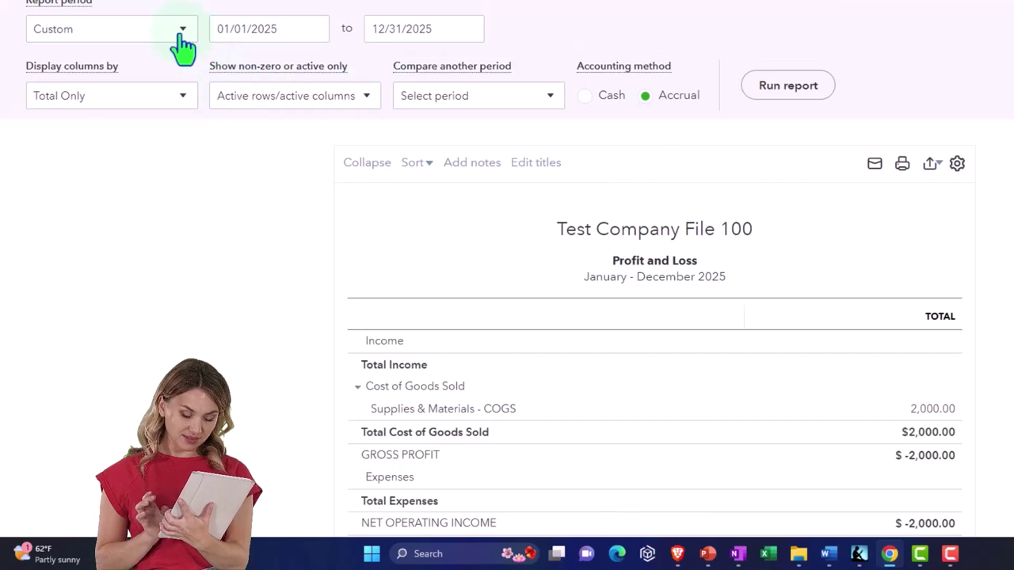
pyautogui.click(179, 30)
pyautogui.scroll(-2, 136, 168)
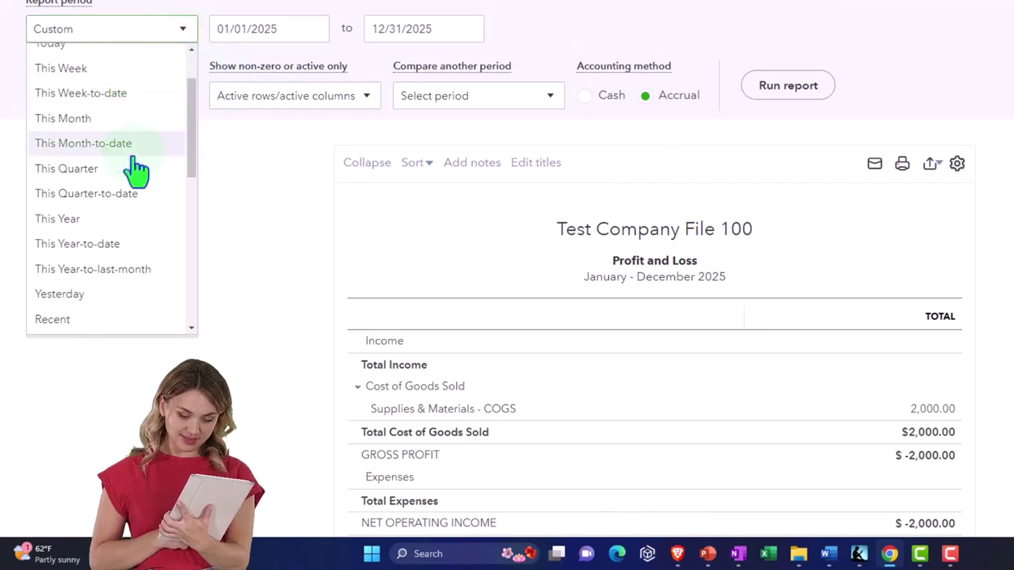
pyautogui.scroll(-4, 136, 168)
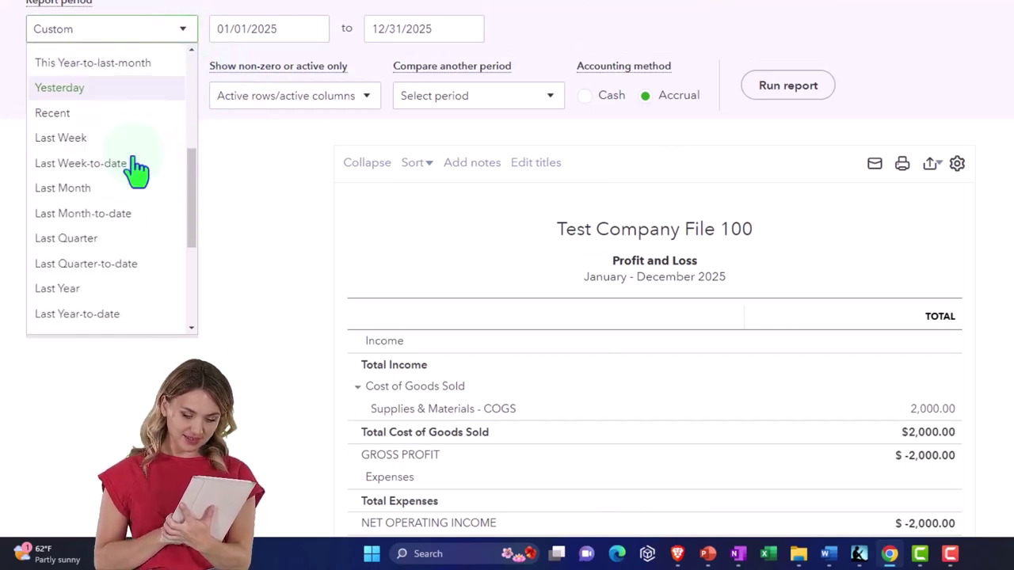
pyautogui.scroll(6, 129, 171)
pyautogui.click(256, 197)
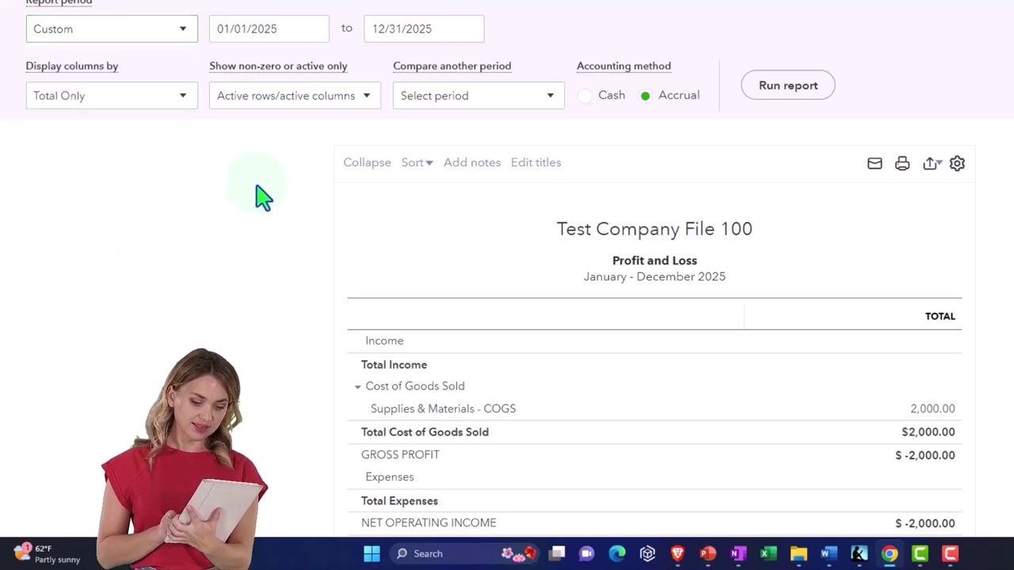
# Step: Break the Profit and Loss report into columns by Customers and run it
pyautogui.click(183, 117)
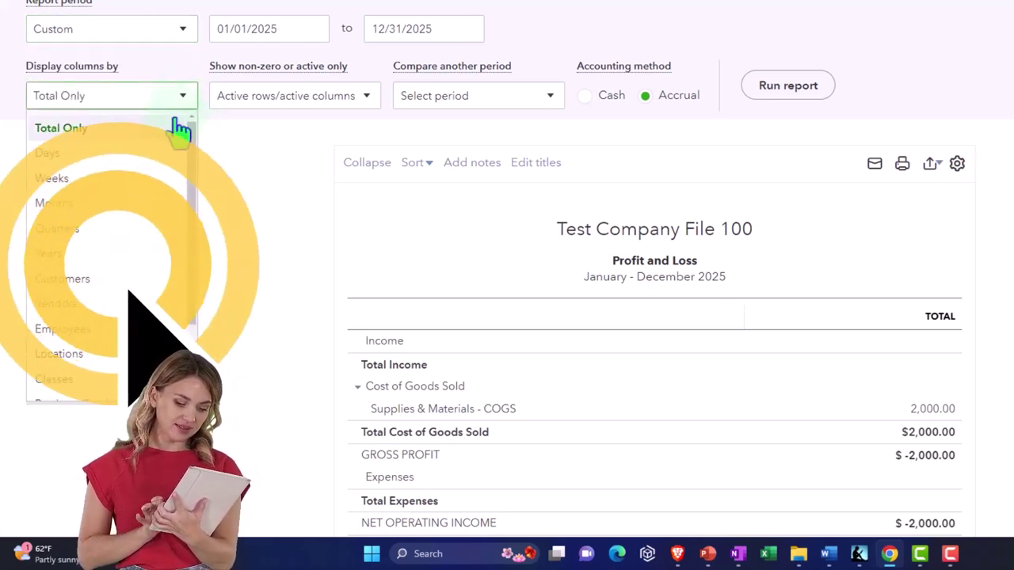
pyautogui.click(153, 281)
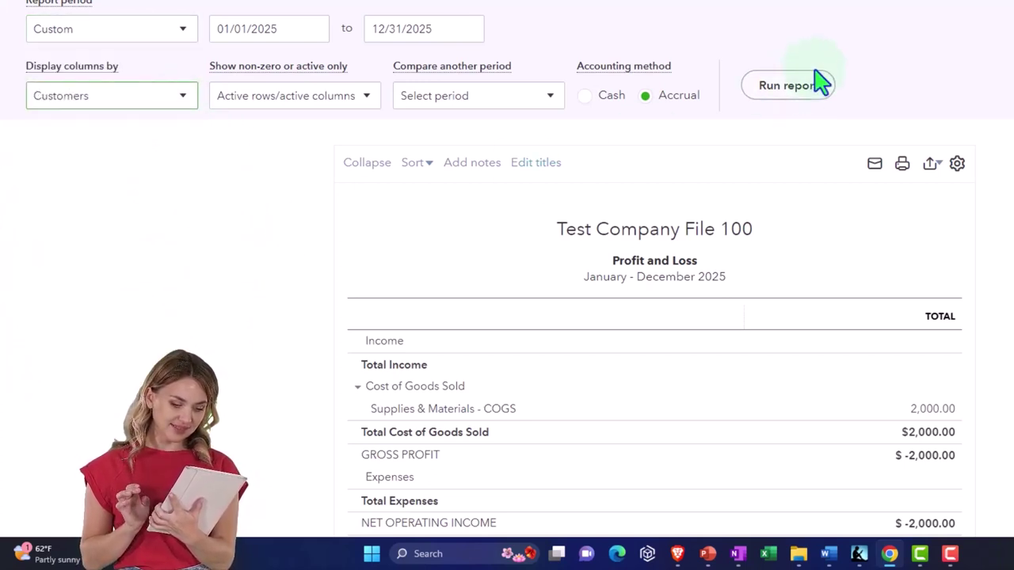
pyautogui.click(816, 87)
pyautogui.scroll(-2, 817, 92)
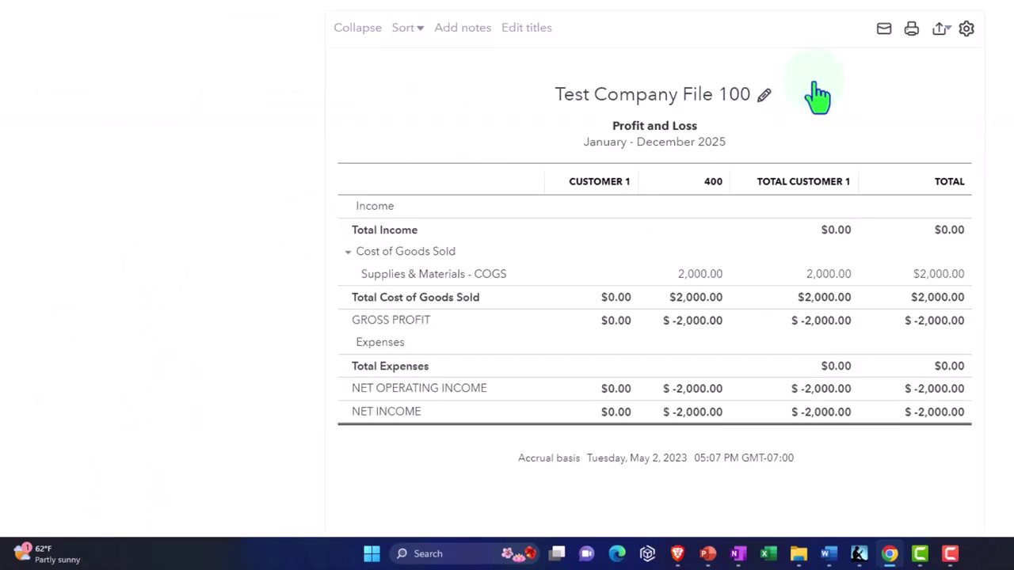
pyautogui.click(721, 277)
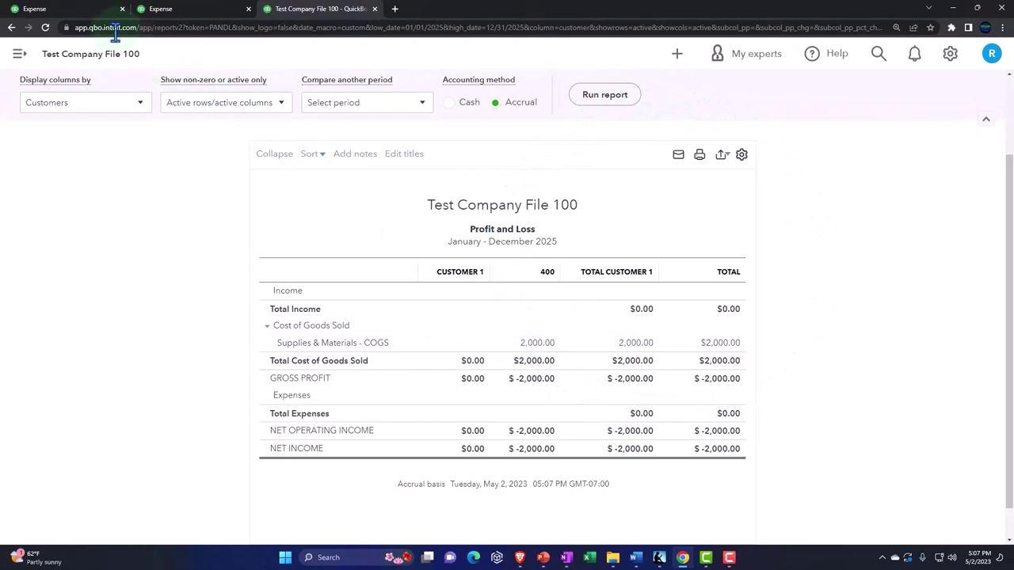
# Step: Create an invoice for sub-customer 400 of Customer 1 and add the $2,000.00 billable expense to it
pyautogui.click(95, 11)
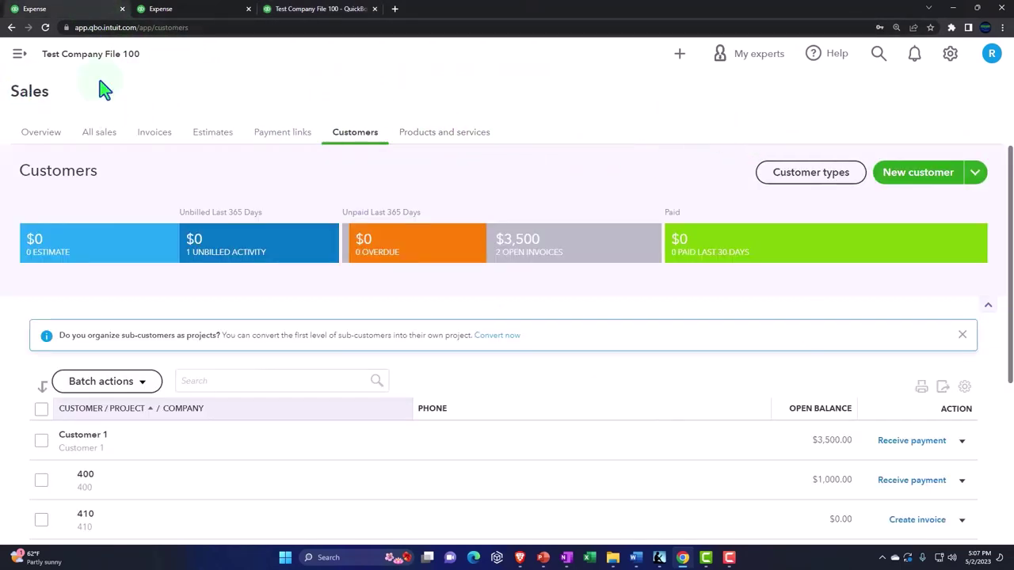
pyautogui.click(680, 57)
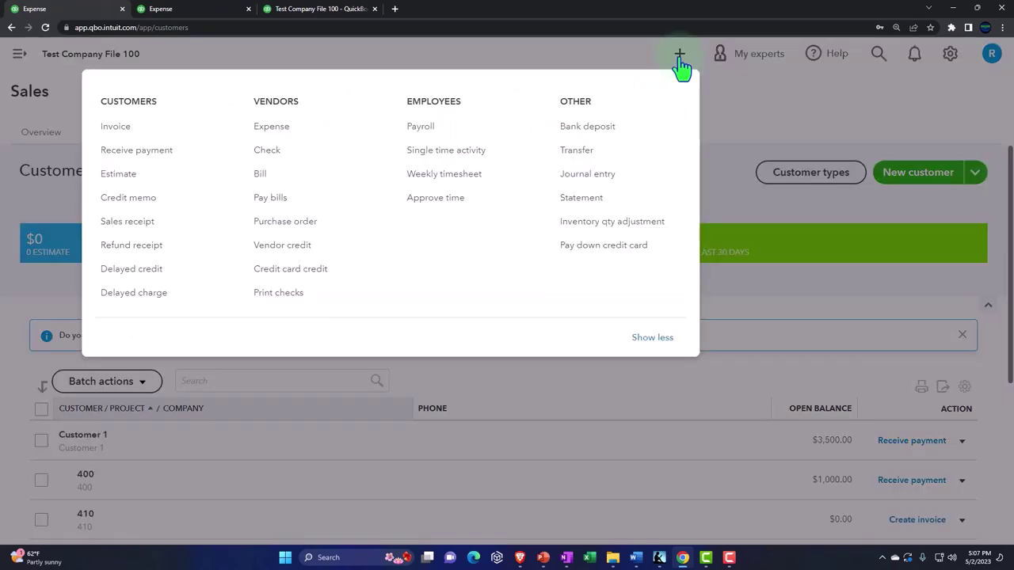
pyautogui.click(136, 132)
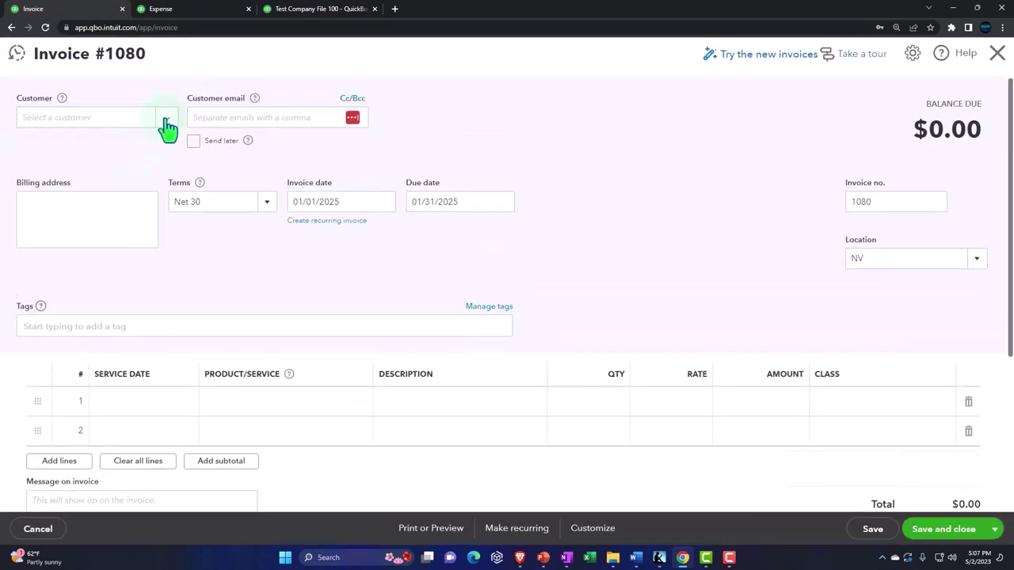
pyautogui.click(167, 127)
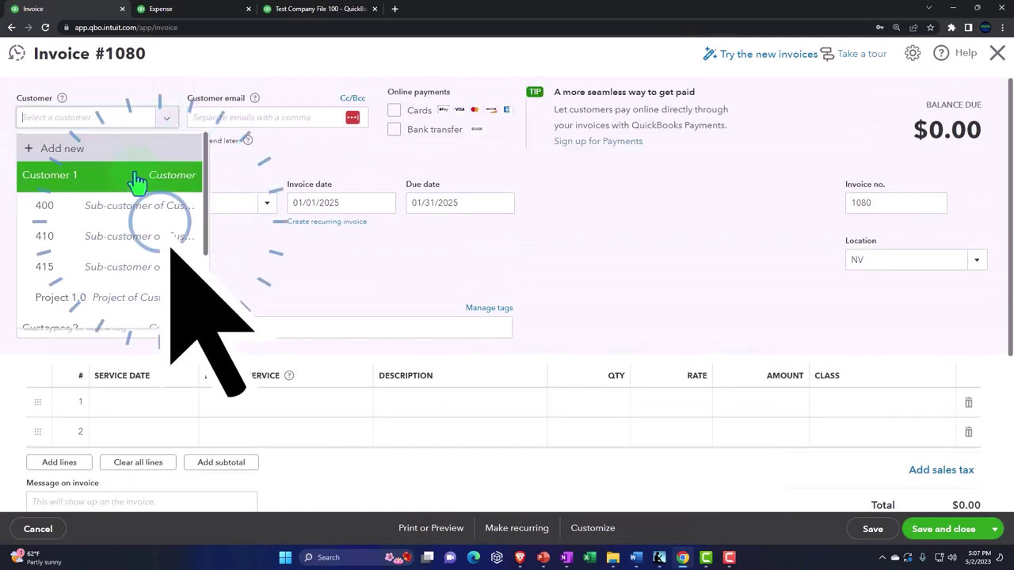
pyautogui.click(123, 207)
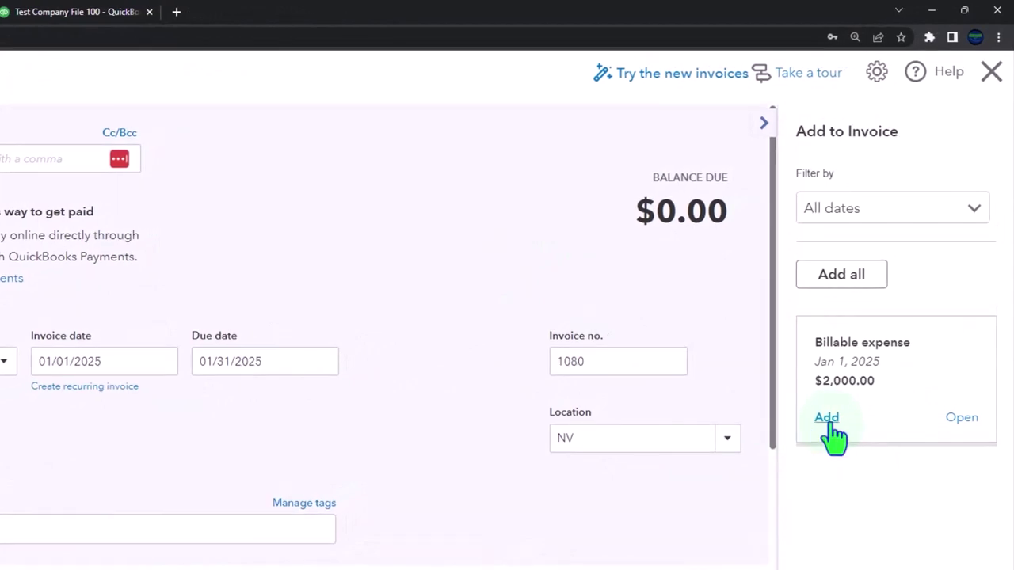
pyautogui.click(827, 418)
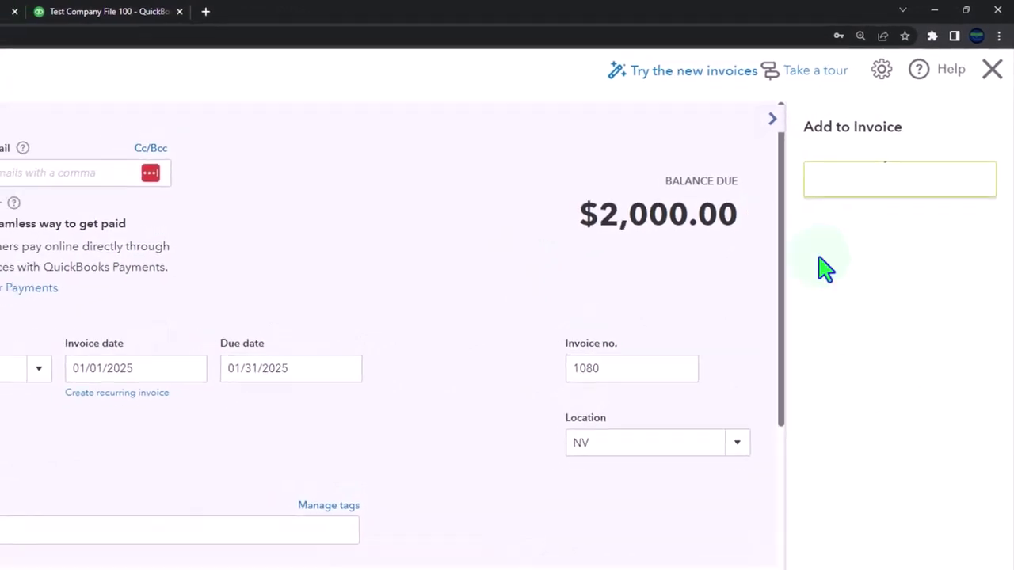
pyautogui.click(772, 118)
# Step: Enter Materials as the description of the first invoice line, correcting its spelling, and save and close the invoice
pyautogui.click(117, 230)
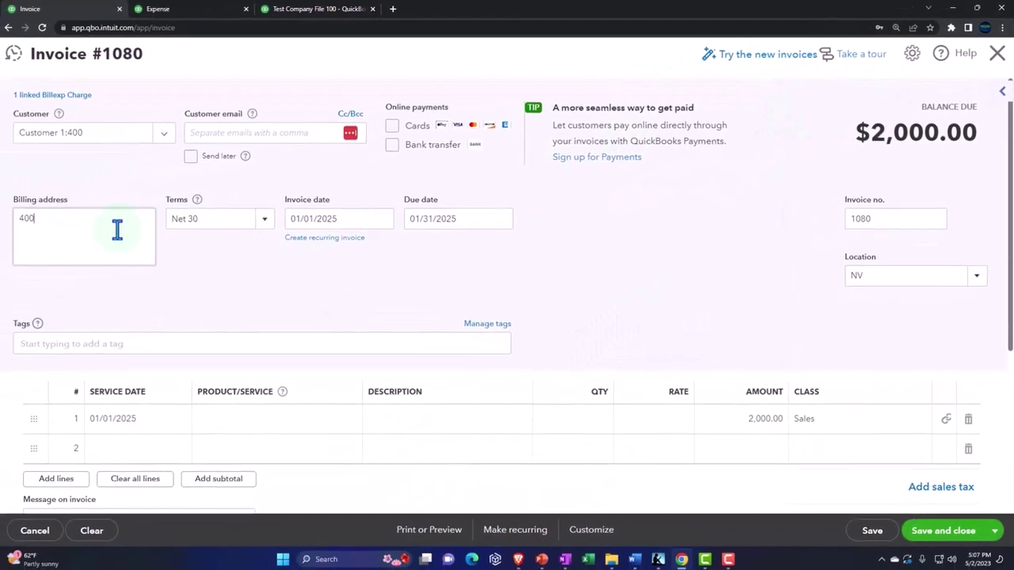
pyautogui.press('Tab')
pyautogui.press('Tab')
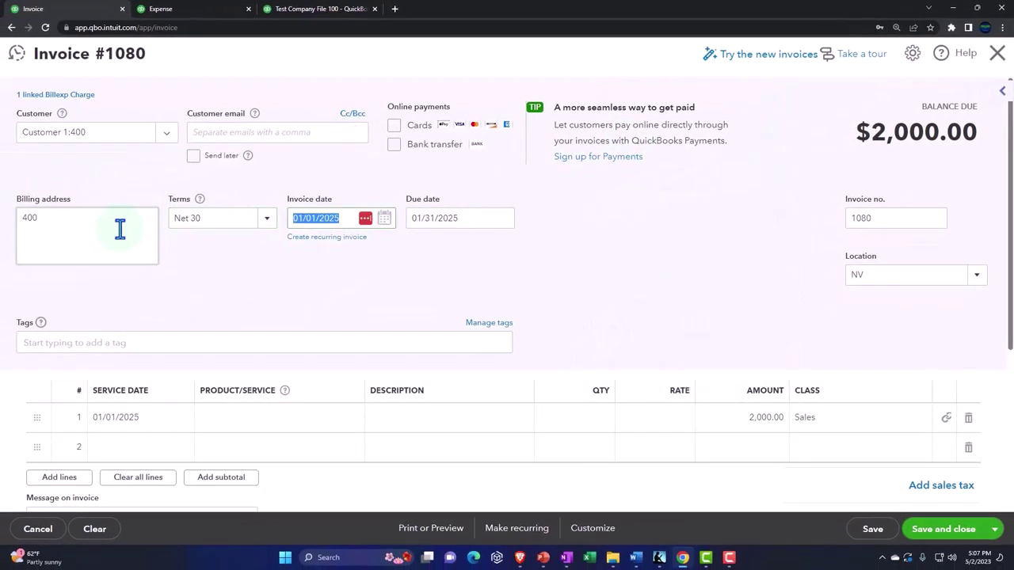
pyautogui.press('Tab')
pyautogui.press('Tab')
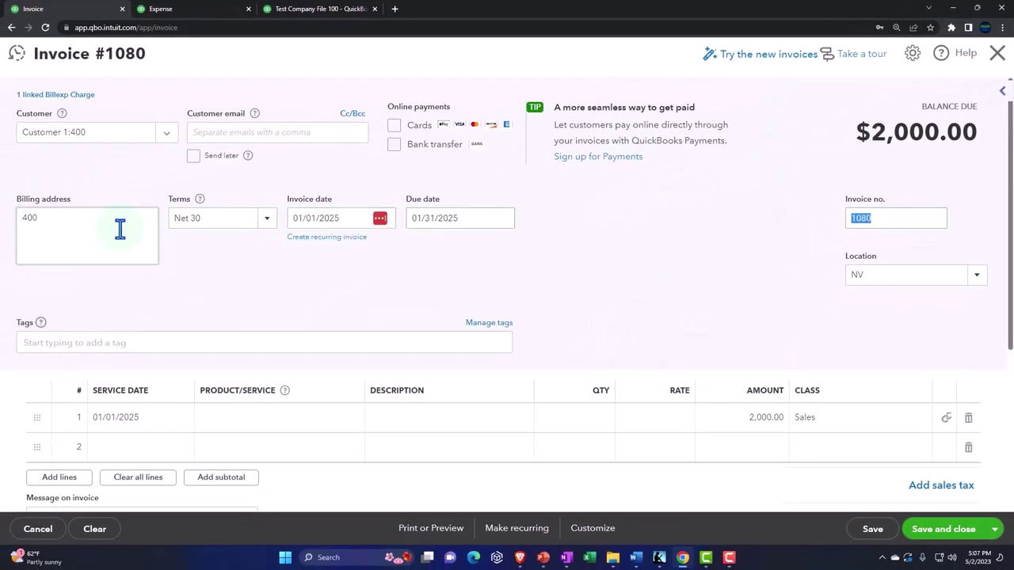
pyautogui.press('Tab')
pyautogui.press('Tab')
pyautogui.press('Tab')
pyautogui.press('Tab')
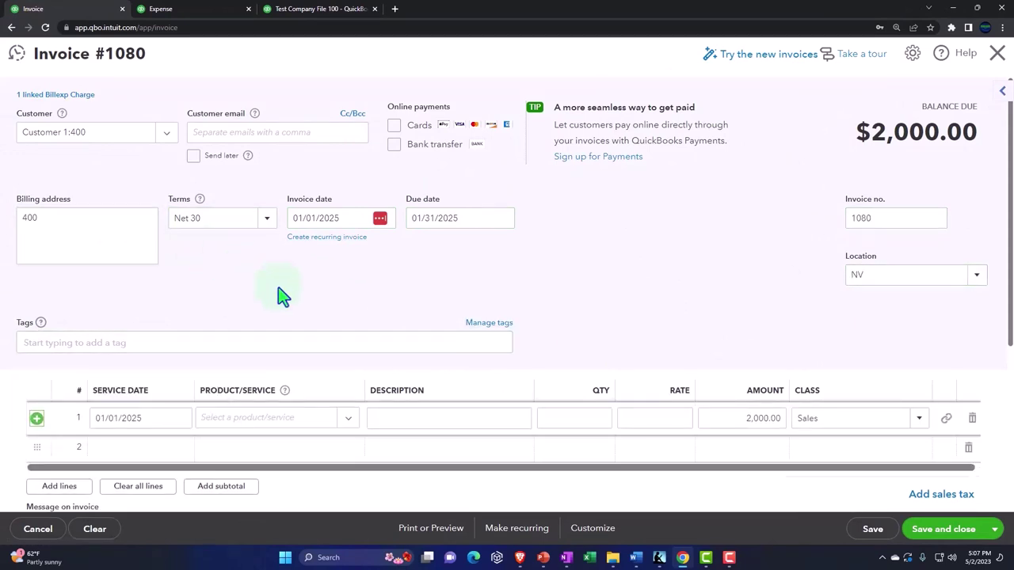
pyautogui.scroll(-1, 281, 295)
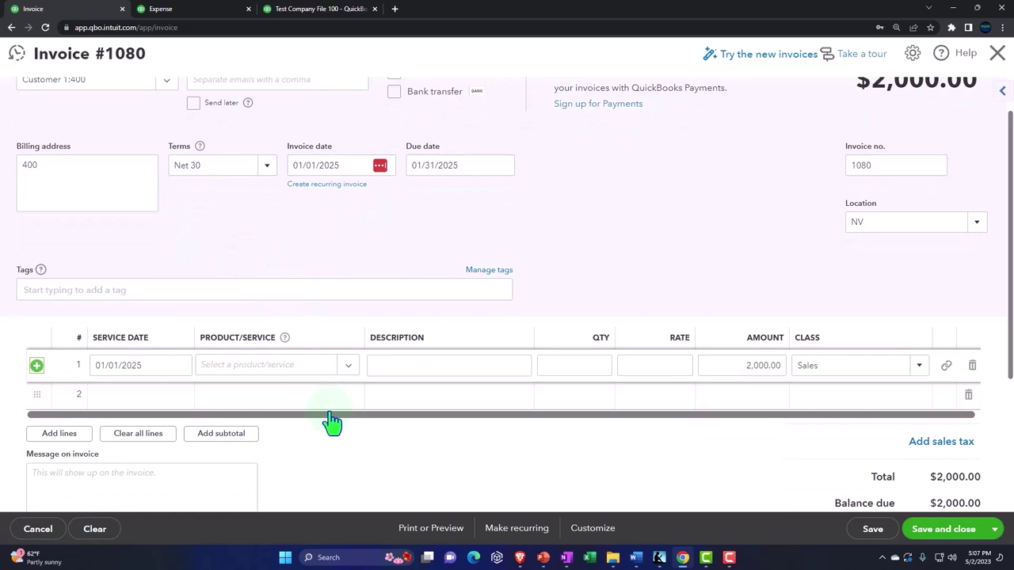
pyautogui.click(415, 365)
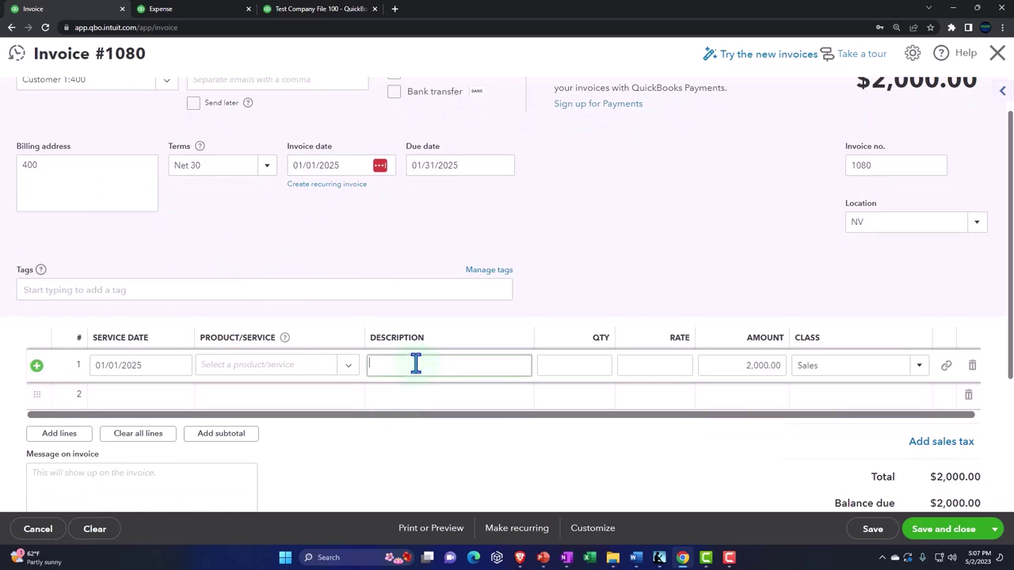
pyautogui.write('Materails')
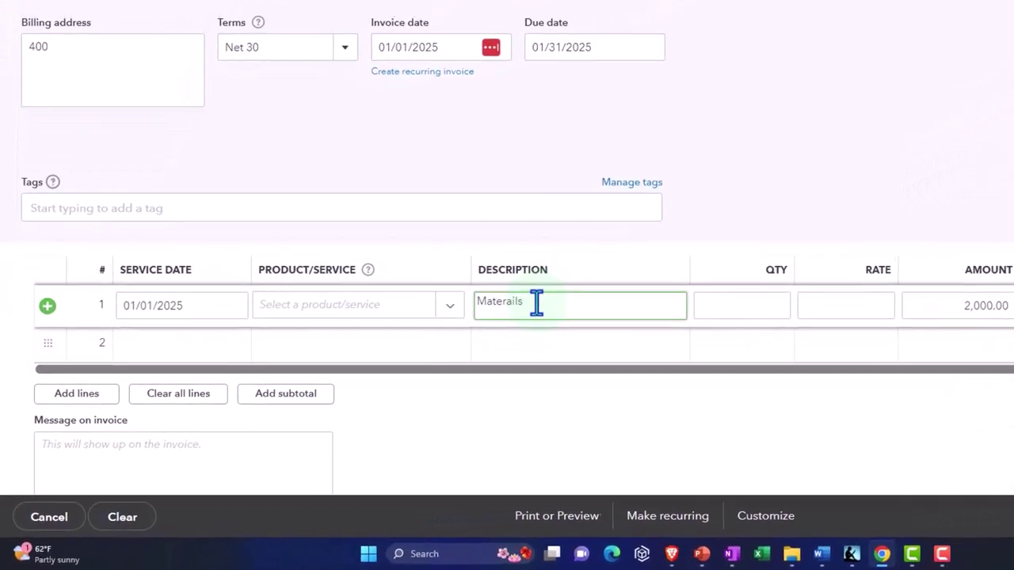
pyautogui.scroll(-2, 536, 303)
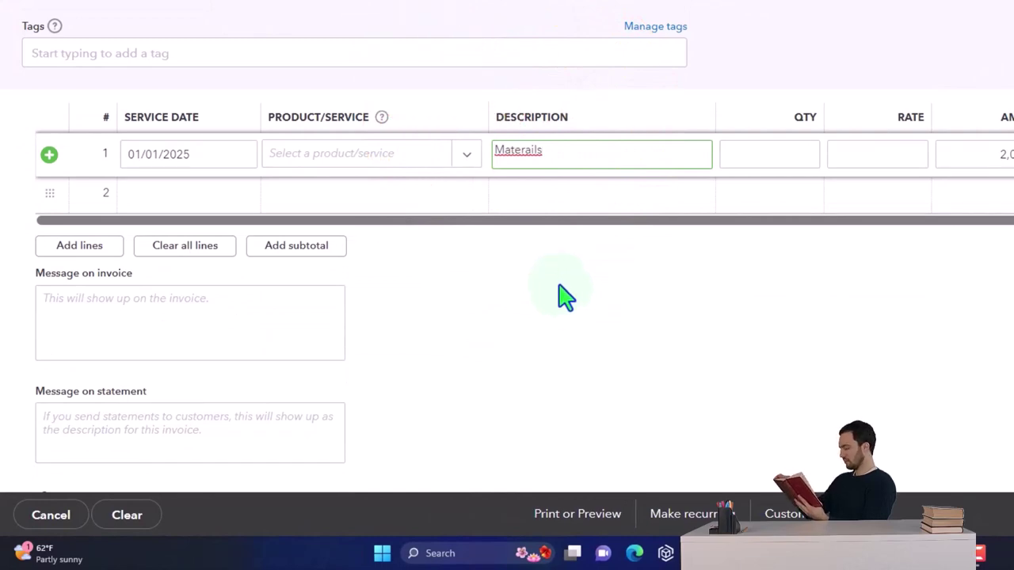
pyautogui.rightClick(527, 150)
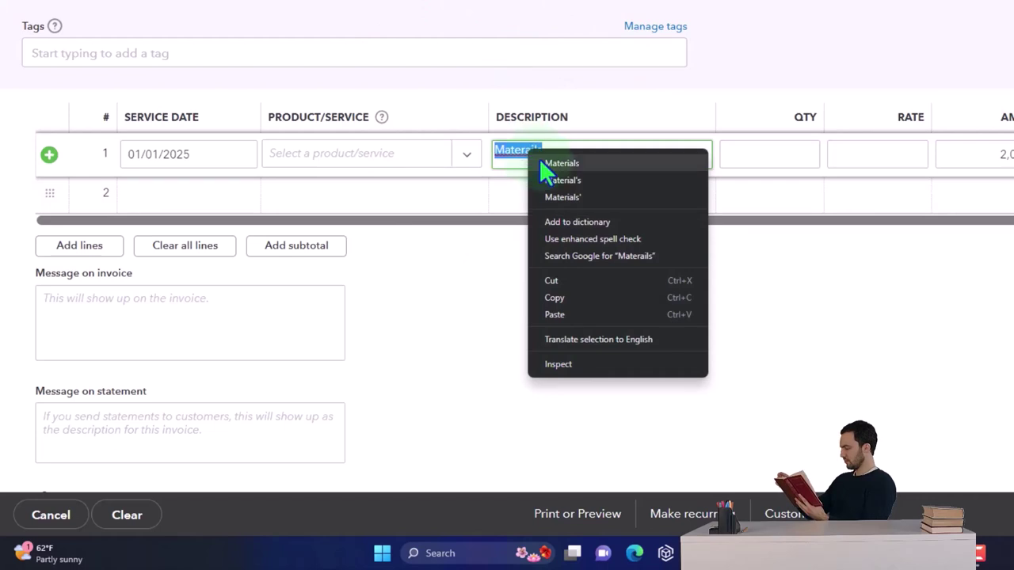
pyautogui.click(544, 163)
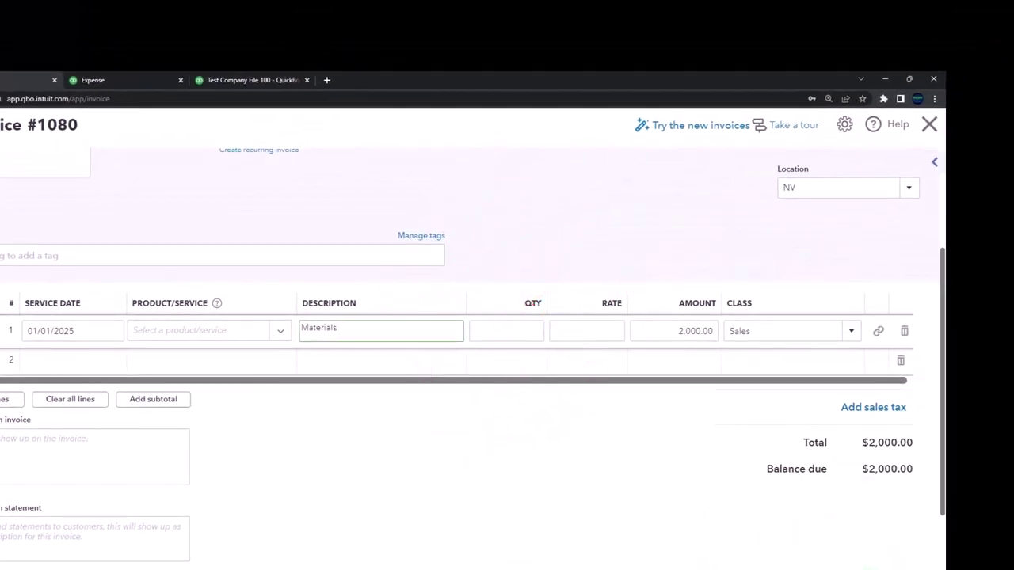
pyautogui.hotkey('ctrl', 'alt', 'd')
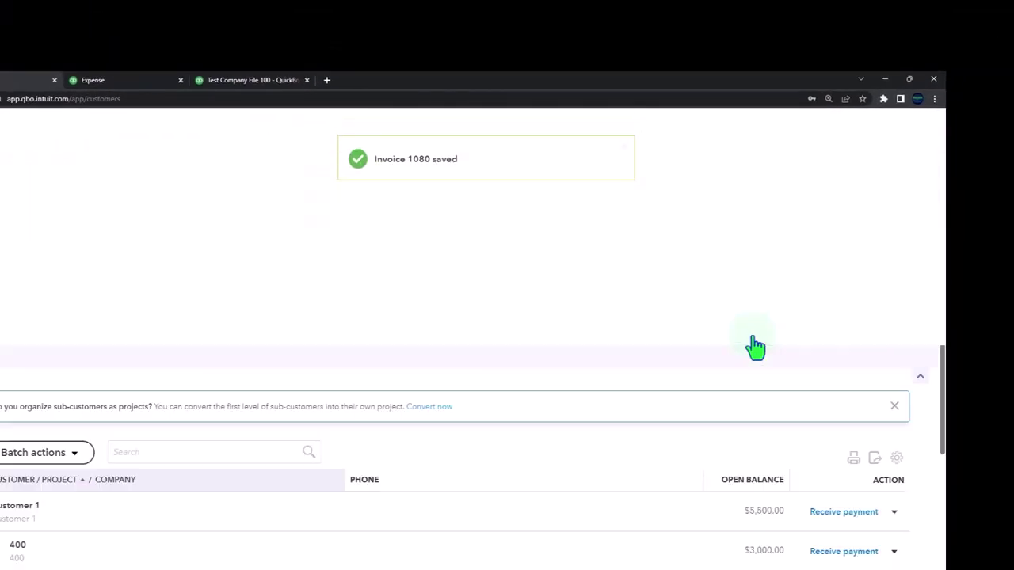
# Step: Rerun the Balance Sheet and the Profit and Loss reports by customer to examine the effect of the invoice
pyautogui.click(144, 78)
pyautogui.scroll(2, 317, 464)
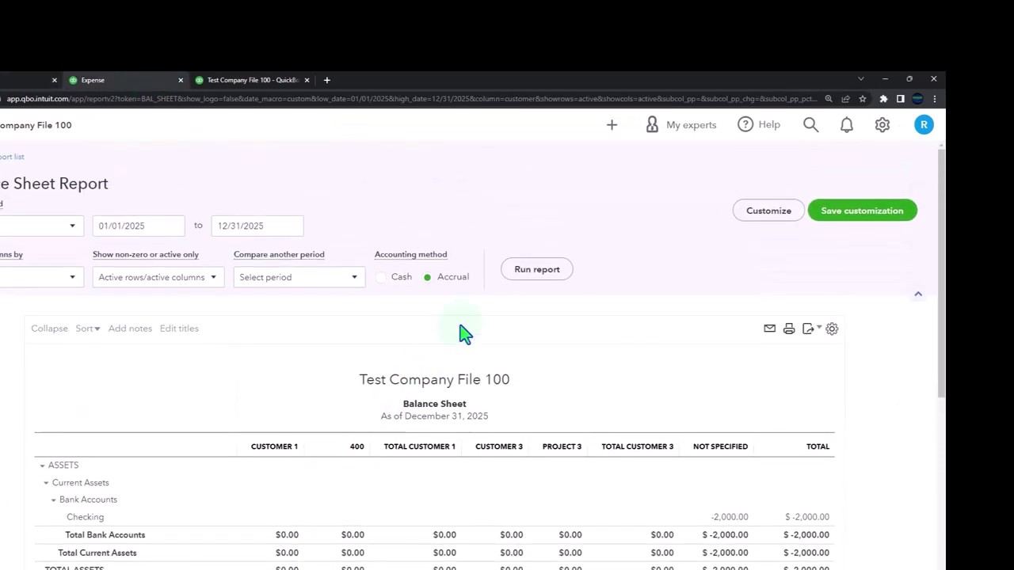
pyautogui.click(529, 270)
pyautogui.scroll(-2, 546, 349)
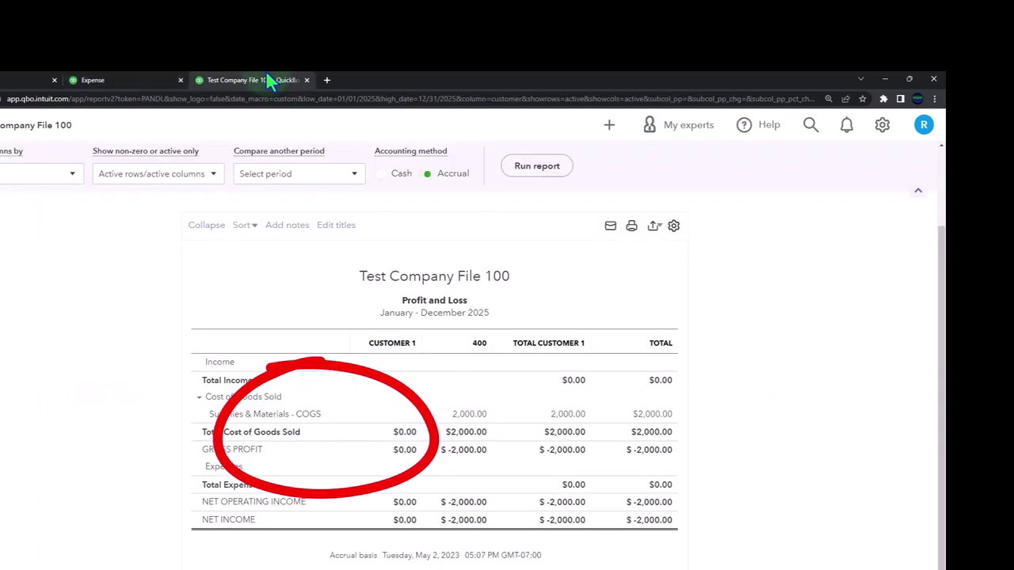
pyautogui.click(547, 169)
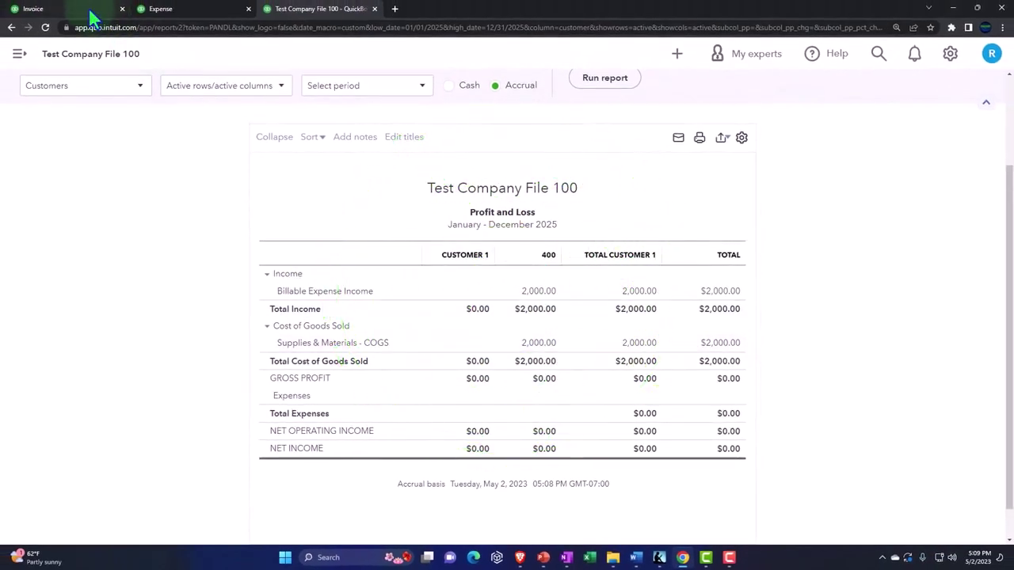
# Step: Return to the Customers list, review its sub-customers and view the blank new customer form without saving
pyautogui.hotkey('alt', 'Left')
pyautogui.scroll(-2, 226, 320)
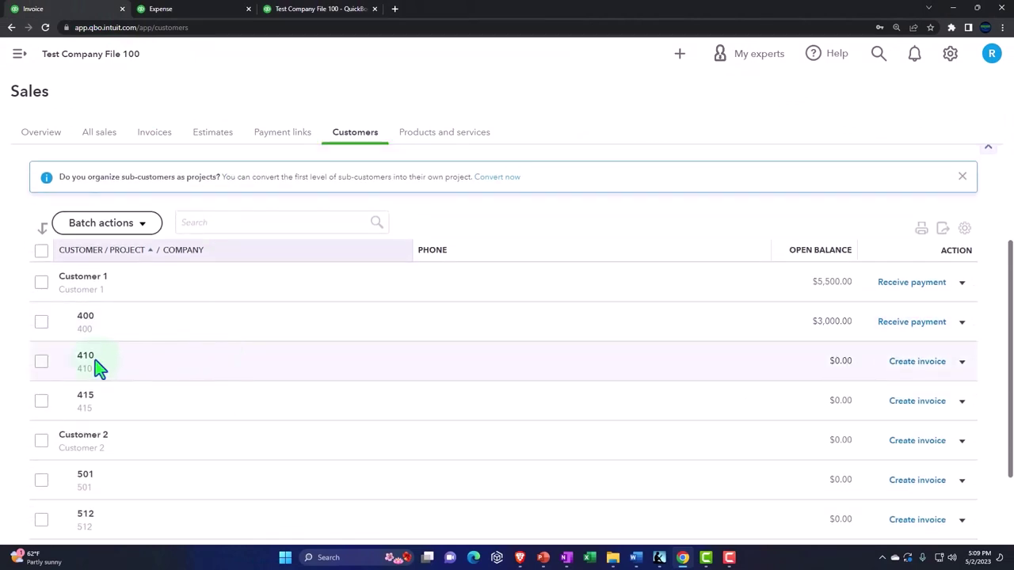
pyautogui.scroll(2, 96, 363)
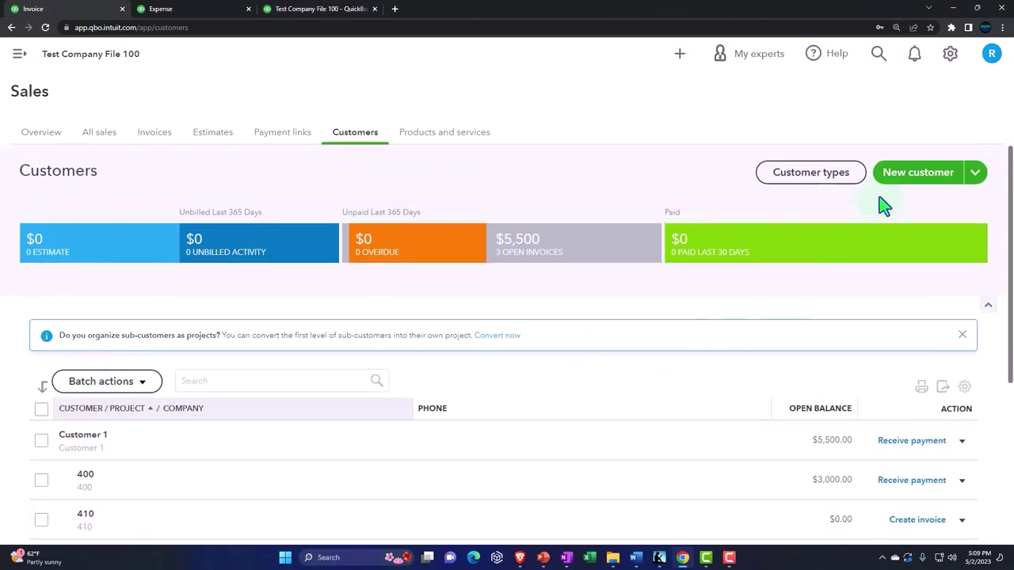
pyautogui.click(894, 176)
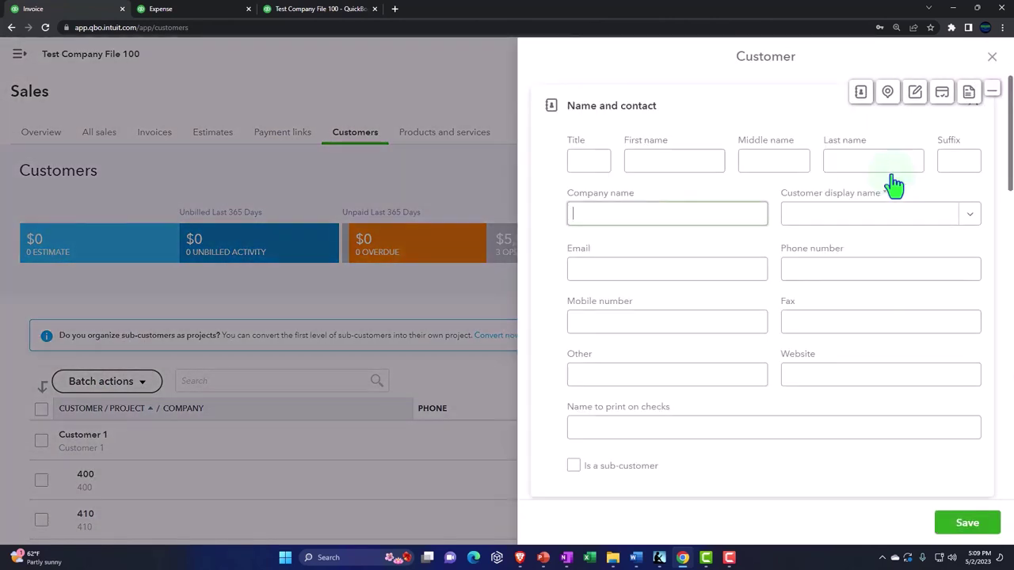
pyautogui.click(992, 56)
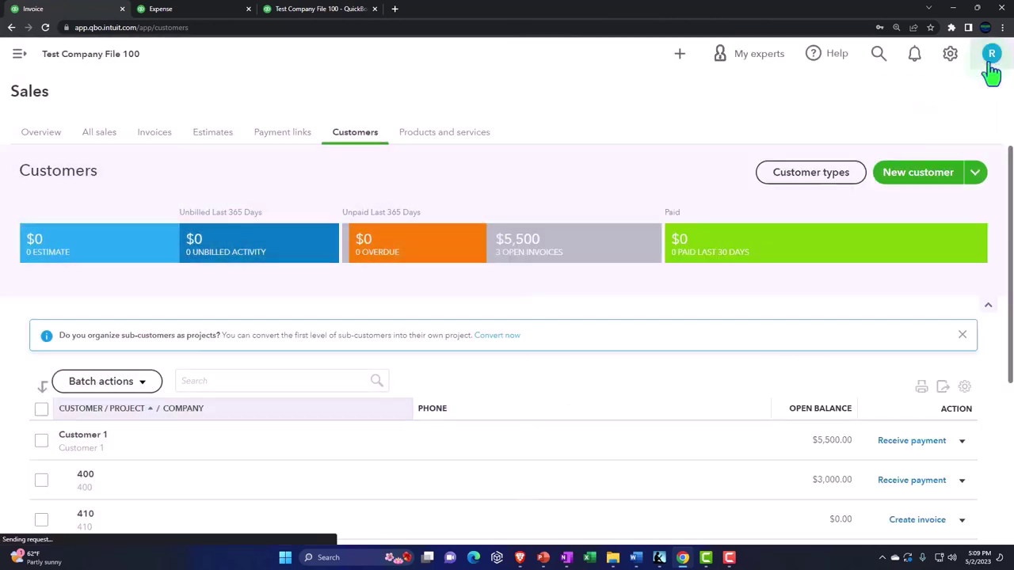
# Step: Start a new expense with sub-customer 410 of Customer 1 as the payee
pyautogui.click(679, 55)
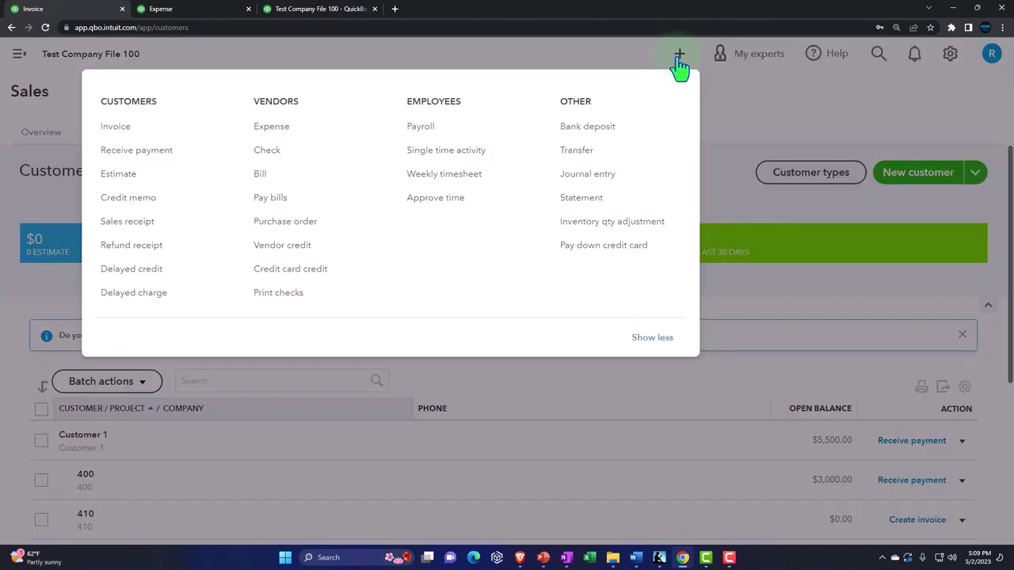
pyautogui.click(277, 129)
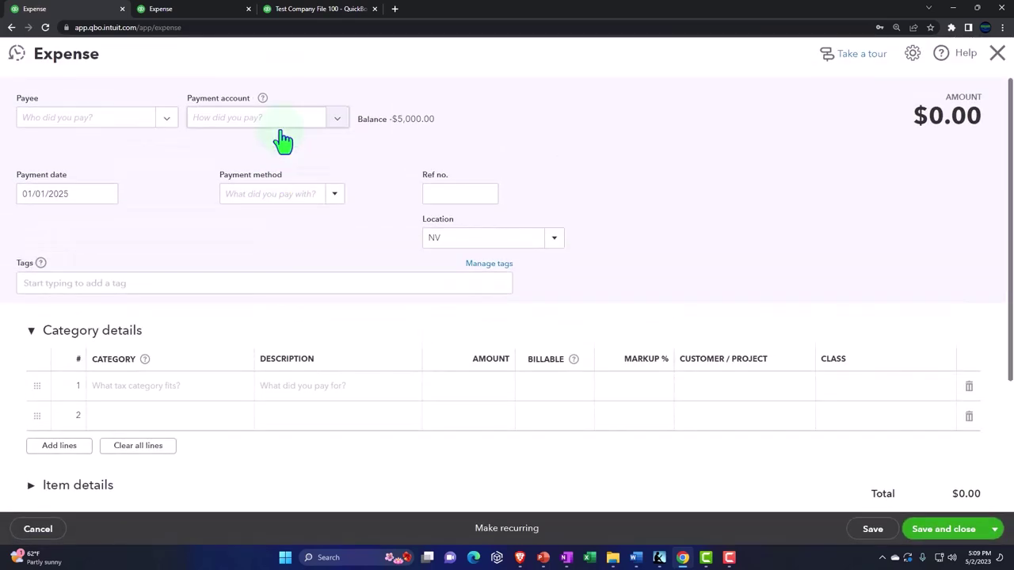
pyautogui.click(164, 121)
pyautogui.click(111, 267)
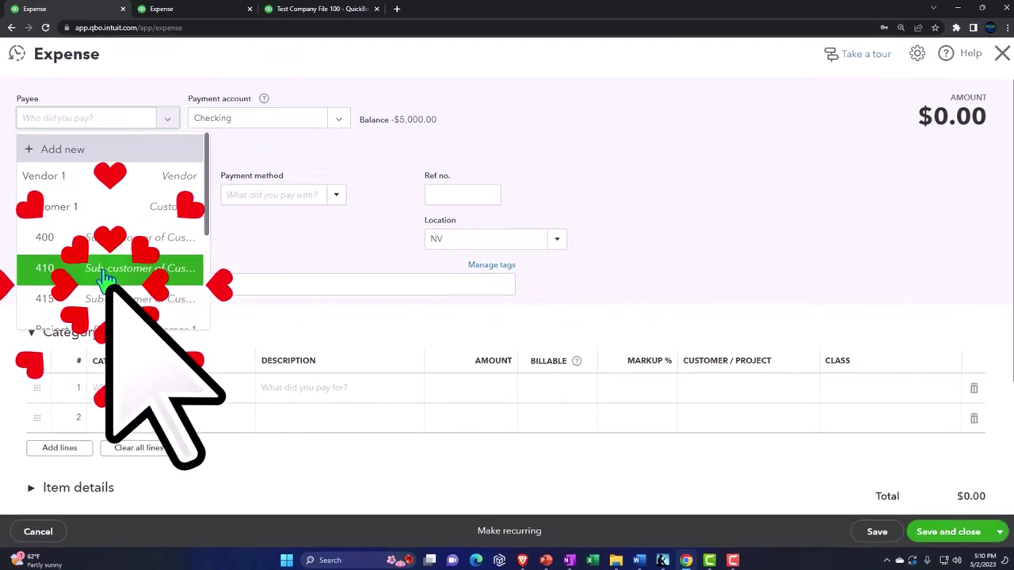
pyautogui.click(118, 279)
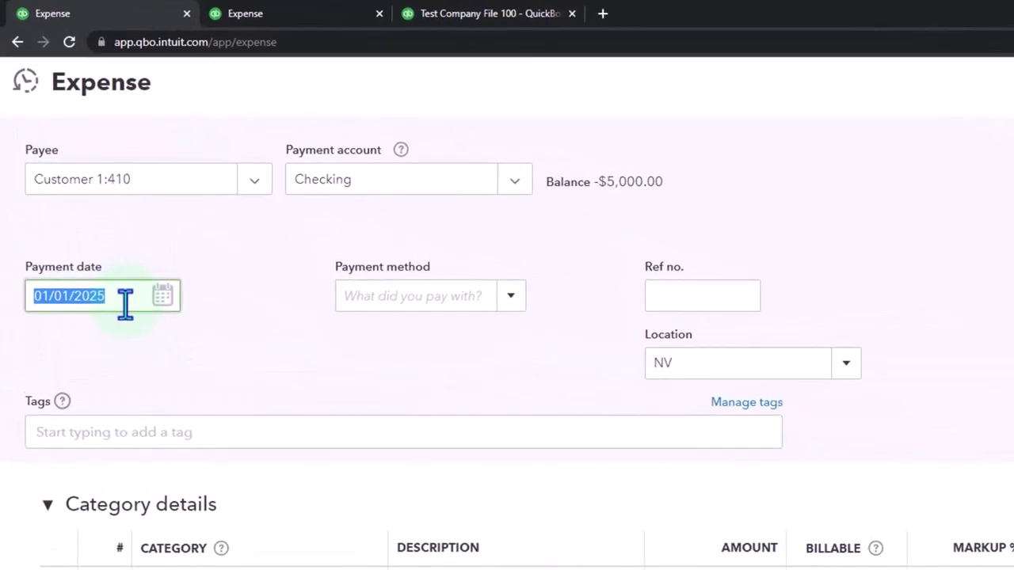
# Step: Set the expense's payment date to 01/05/2025, leaving the location as NV and the tags empty
pyautogui.write('4')
pyautogui.press('Tab')
pyautogui.press('Tab')
pyautogui.press('Tab')
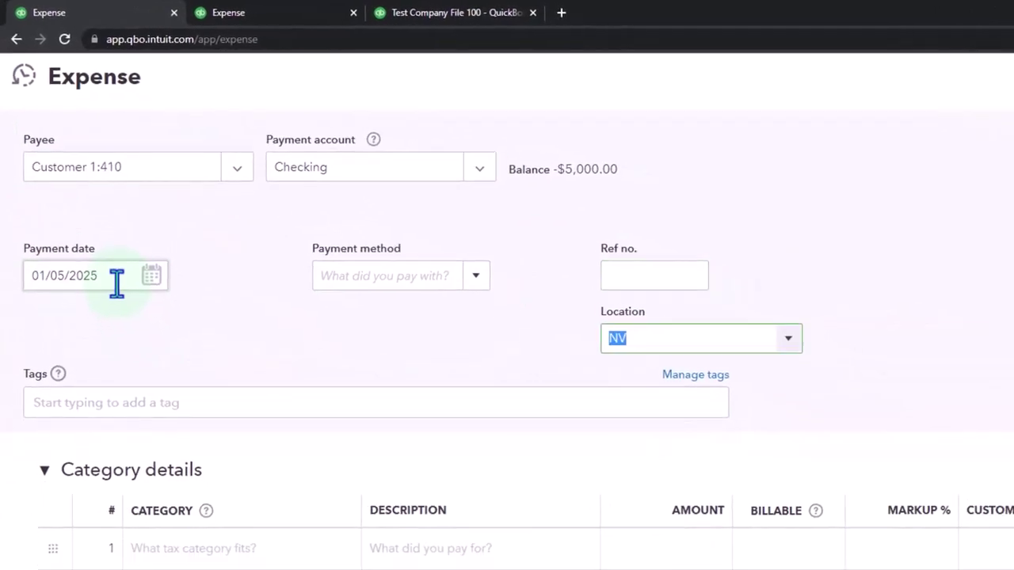
pyautogui.press('Tab')
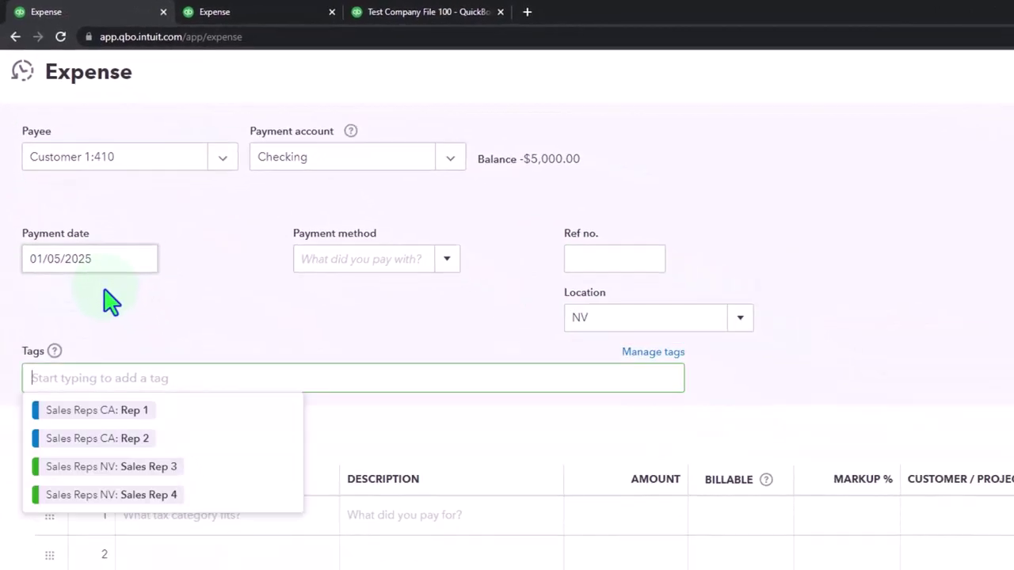
pyautogui.click(398, 310)
pyautogui.scroll(-2, 386, 344)
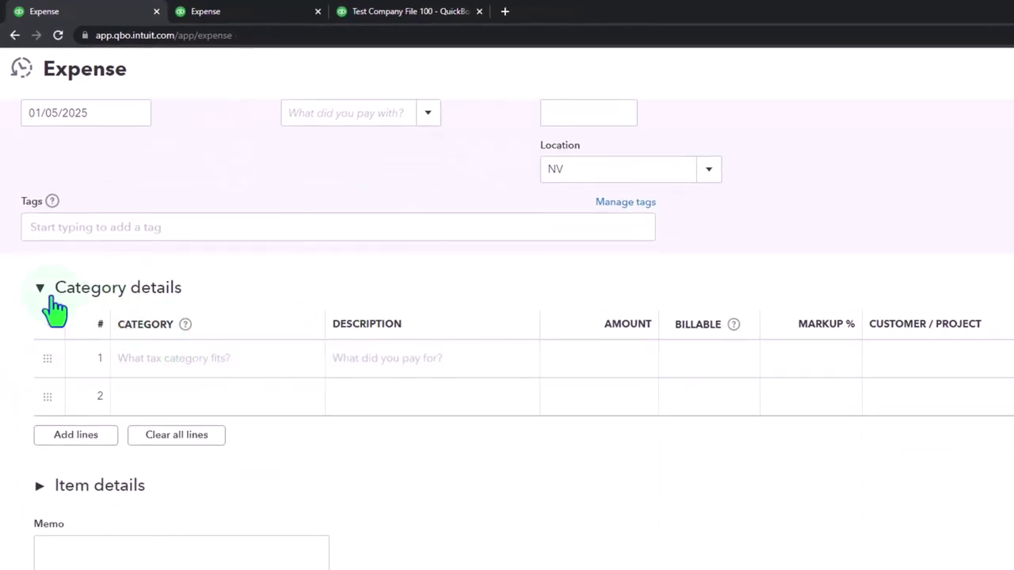
# Step: Collapse the category details, expand the item details and start a new non-inventory product for the first item line
pyautogui.click(39, 290)
pyautogui.click(40, 385)
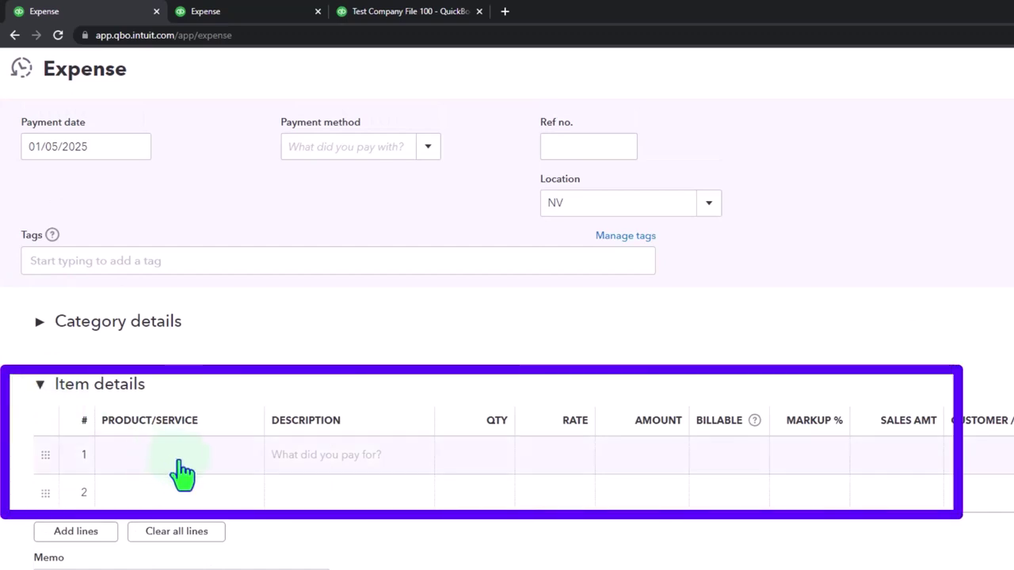
pyautogui.click(179, 466)
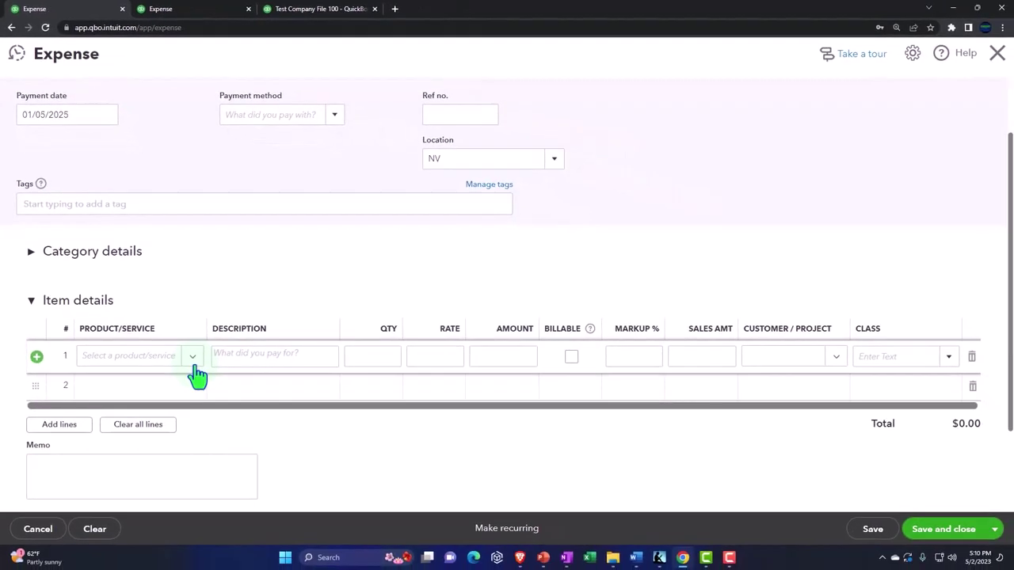
pyautogui.click(193, 357)
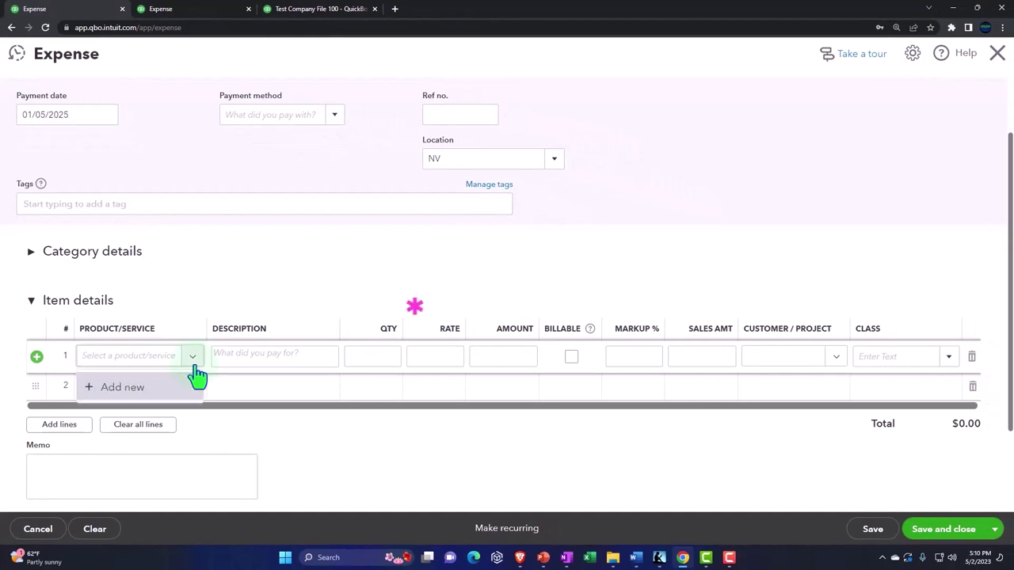
pyautogui.click(140, 389)
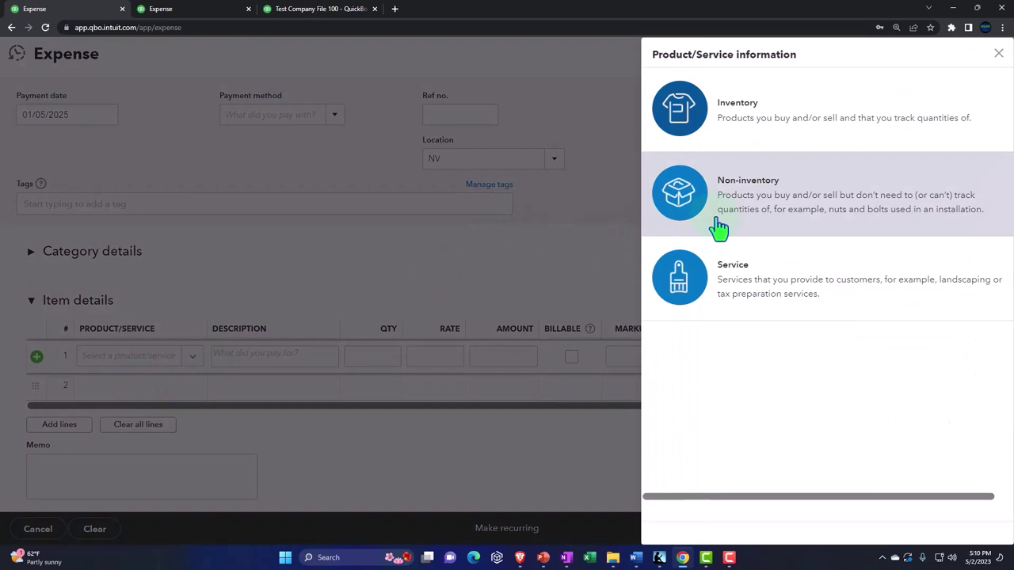
pyautogui.click(727, 224)
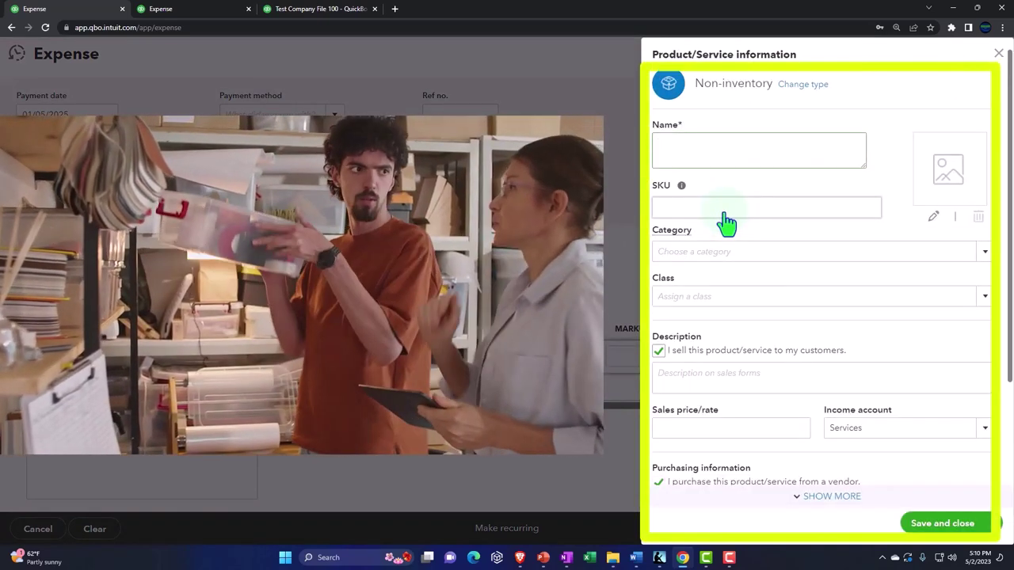
# Step: Name the new non-inventory product Materials and copy that name into its sales description
pyautogui.write('Material')
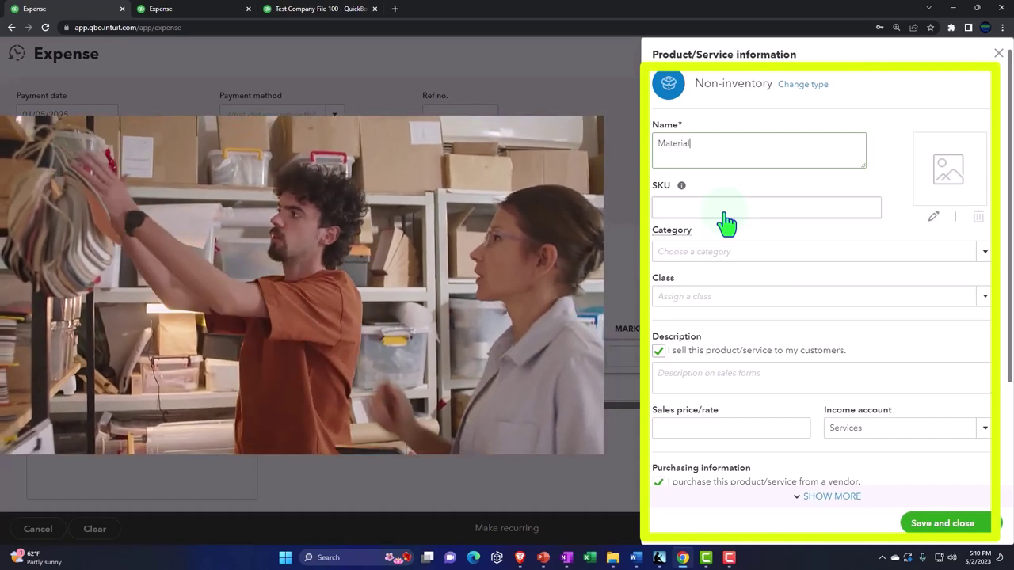
pyautogui.hotkey('shift', 'Left')
pyautogui.hotkey('shift', 'Left')
pyautogui.hotkey('shift', 'Left')
pyautogui.hotkey('shift', 'Left')
pyautogui.hotkey('shift', 'Left')
pyautogui.hotkey('shift', 'Left')
pyautogui.hotkey('shift', 'Left')
pyautogui.hotkey('shift', 'Left')
pyautogui.hotkey('shift', 'Left')
pyautogui.hotkey('ctrl', 'c')
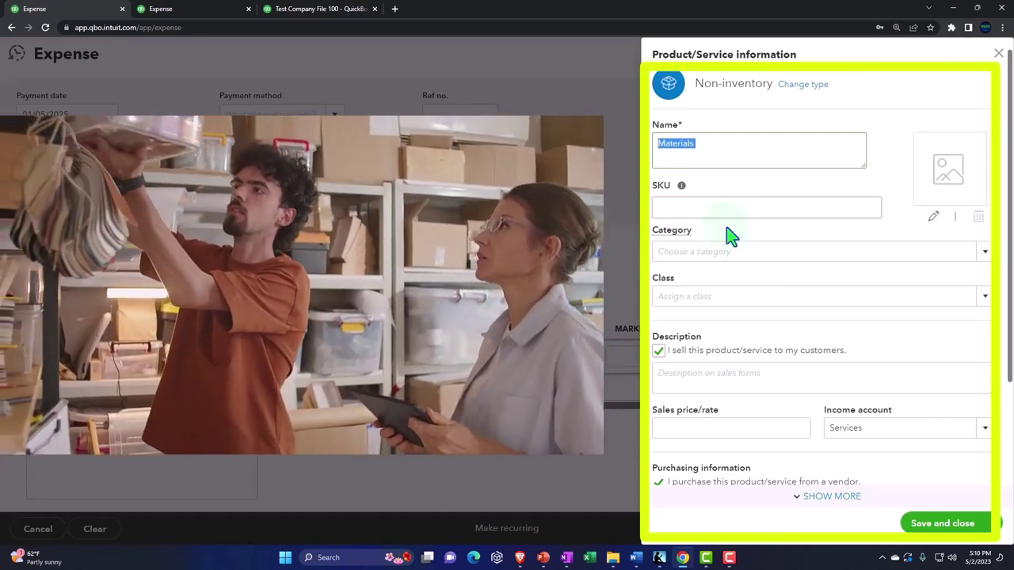
pyautogui.scroll(-1, 784, 243)
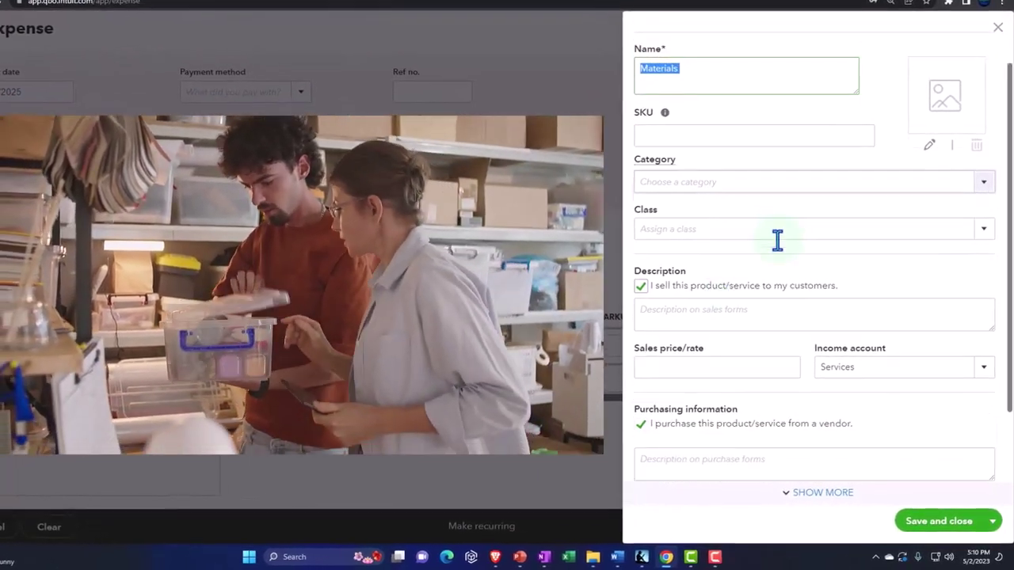
pyautogui.click(686, 309)
pyautogui.hotkey('ctrl', 'v')
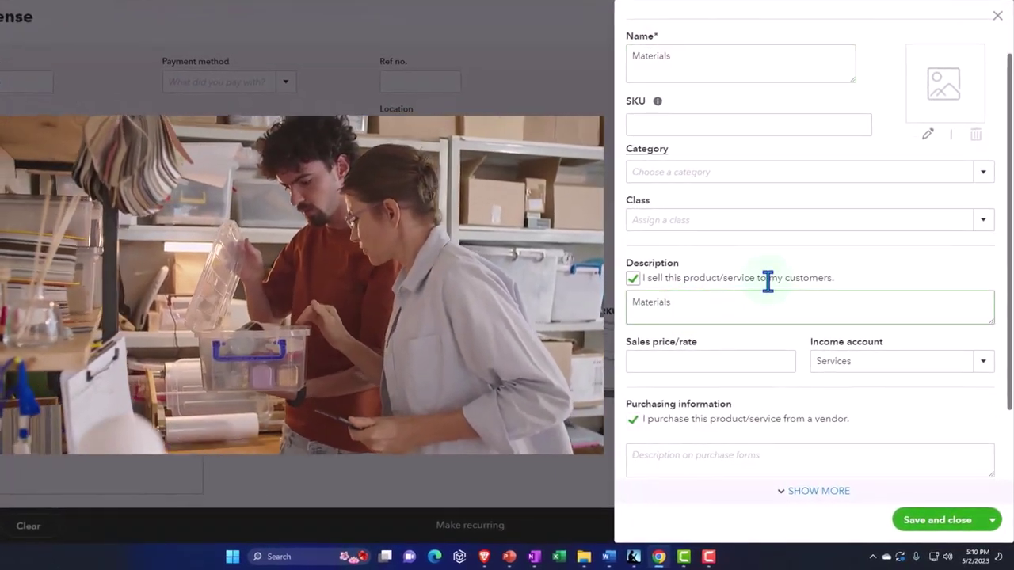
# Step: Set the Materials product's income account to Sales of Product Income
pyautogui.scroll(-2, 767, 281)
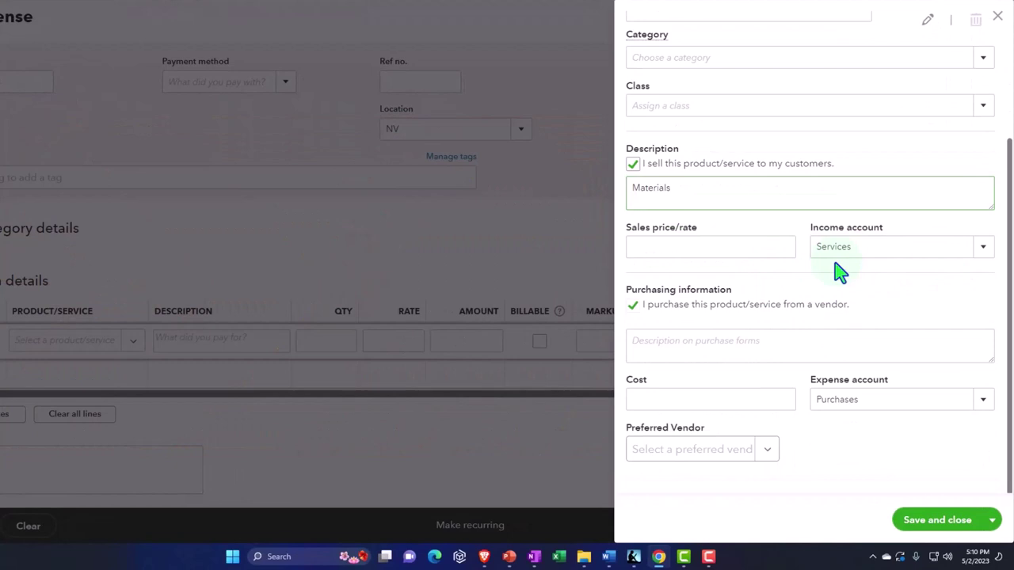
pyautogui.click(994, 260)
pyautogui.scroll(2, 933, 324)
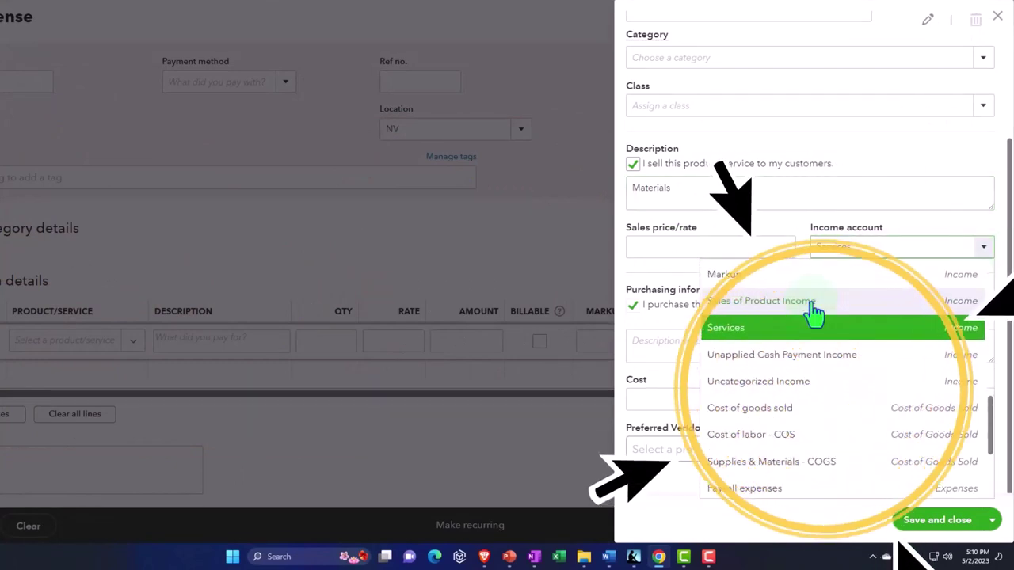
pyautogui.click(812, 302)
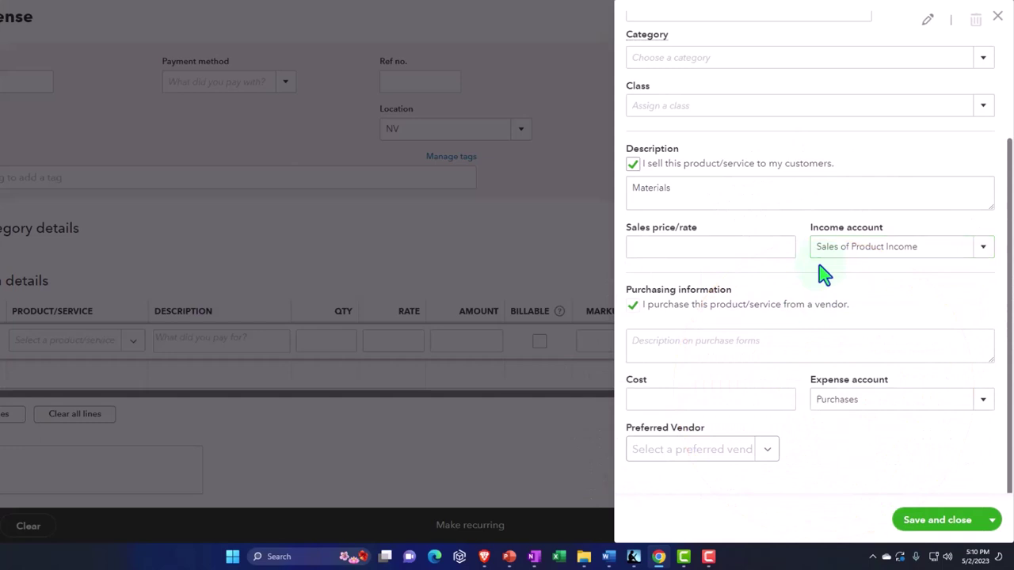
# Step: Enter Materials as the purchase description, set the expense account to Supplies & Materials - COGS, and save the product
pyautogui.click(664, 337)
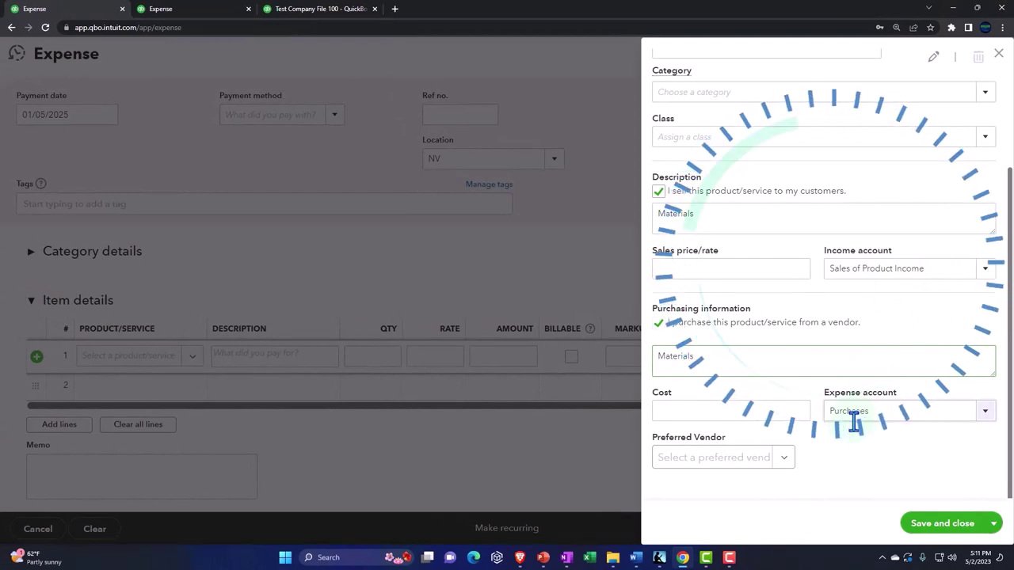
pyautogui.click(990, 416)
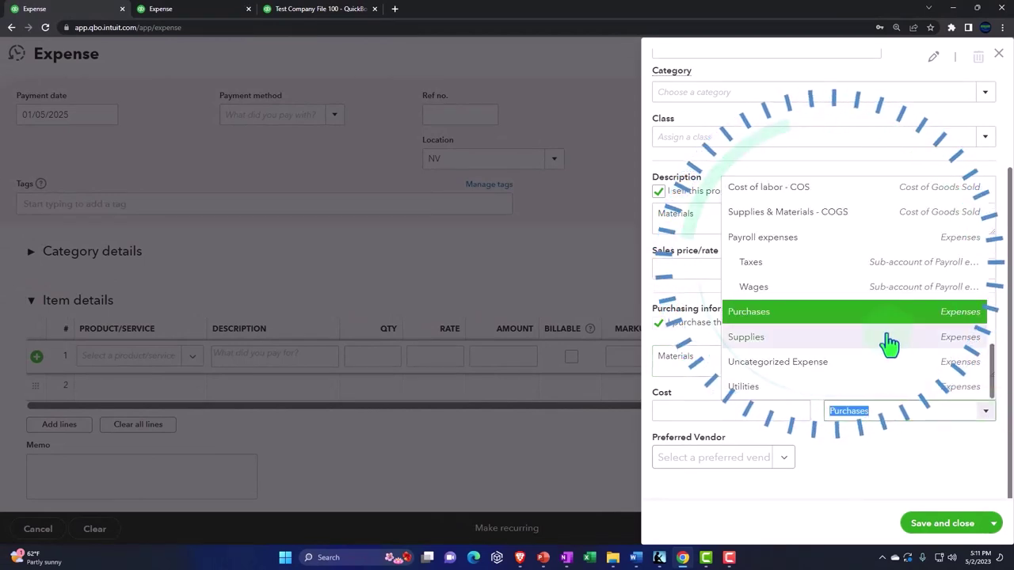
pyautogui.scroll(1, 879, 331)
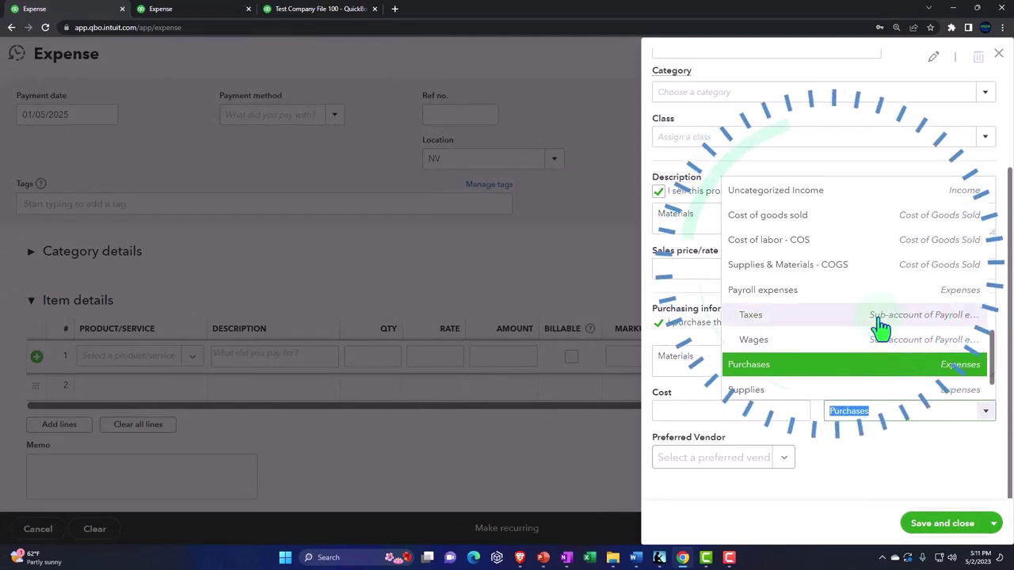
pyautogui.scroll(1, 836, 327)
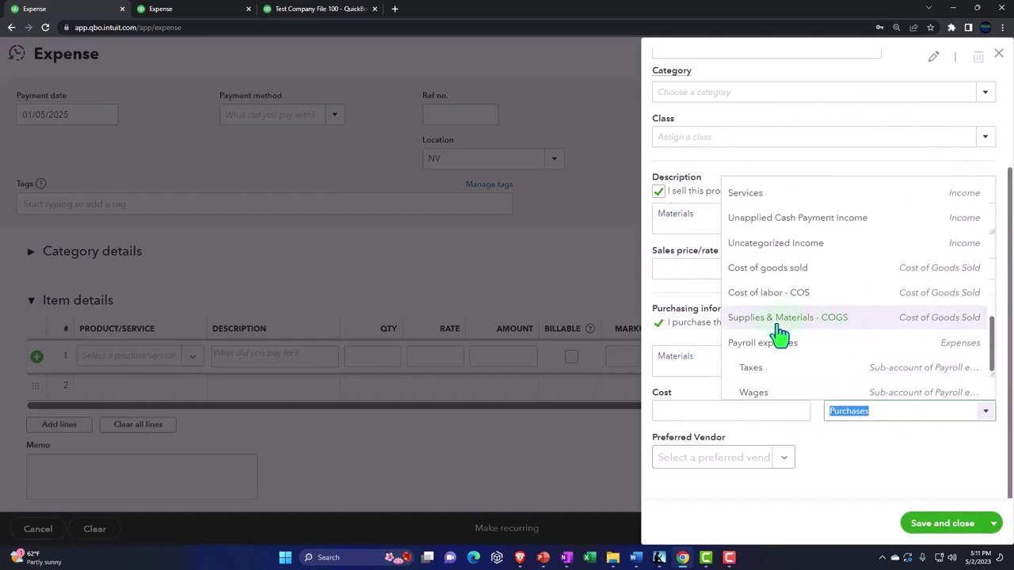
pyautogui.click(781, 321)
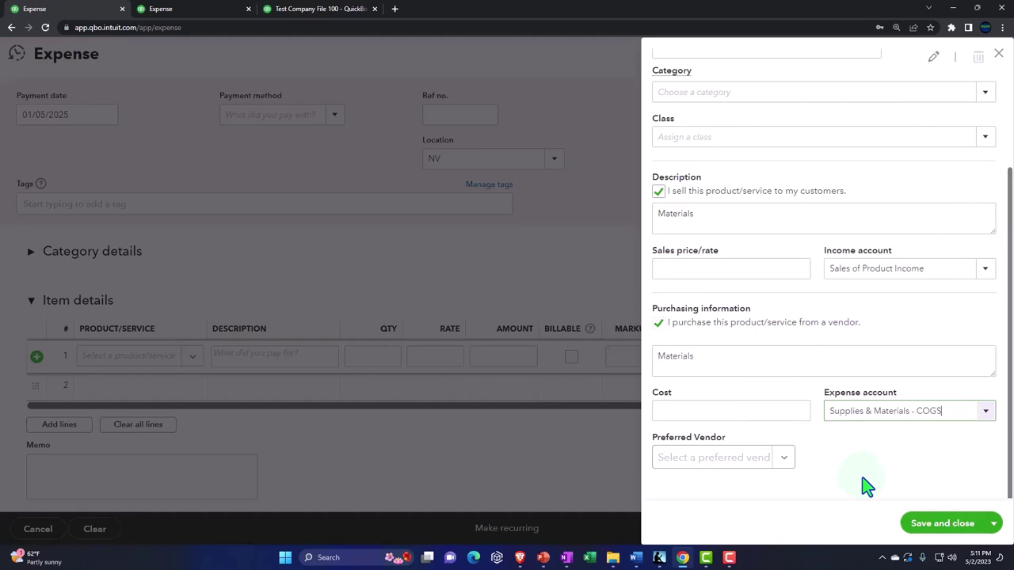
pyautogui.click(927, 526)
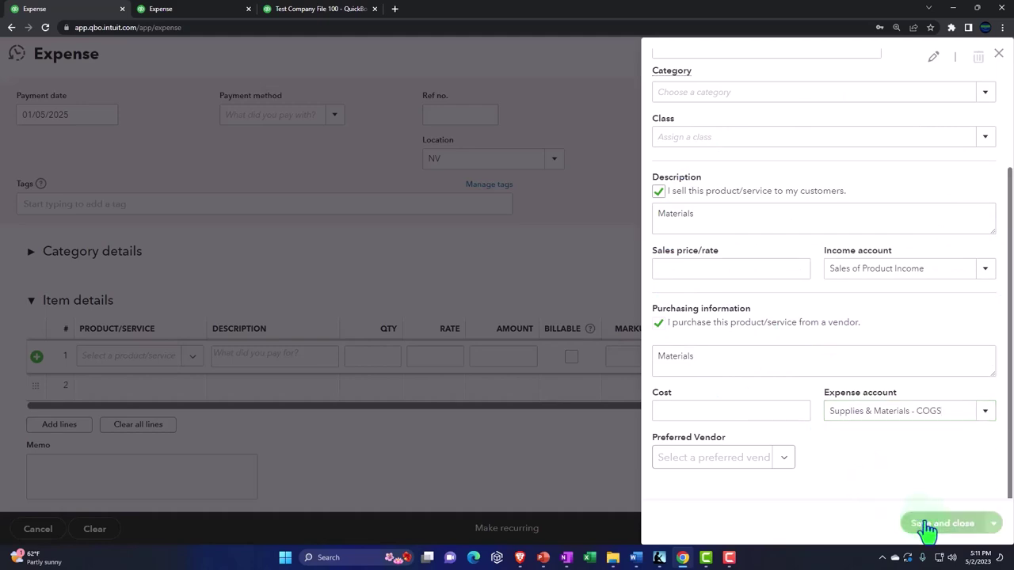
# Step: Set the Materials line's rate to 500 and mark the line as billable
pyautogui.click(432, 356)
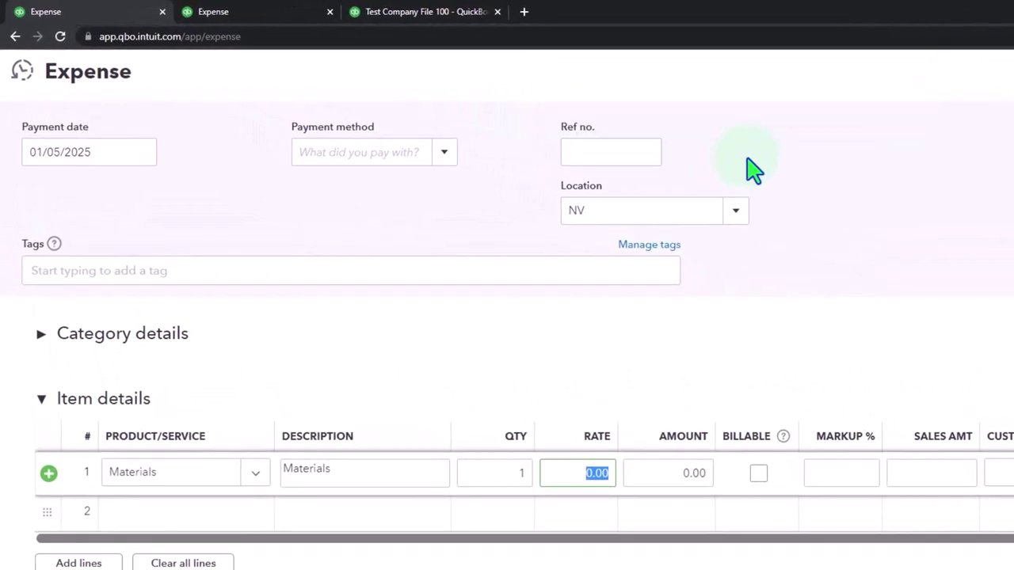
pyautogui.press('Tab')
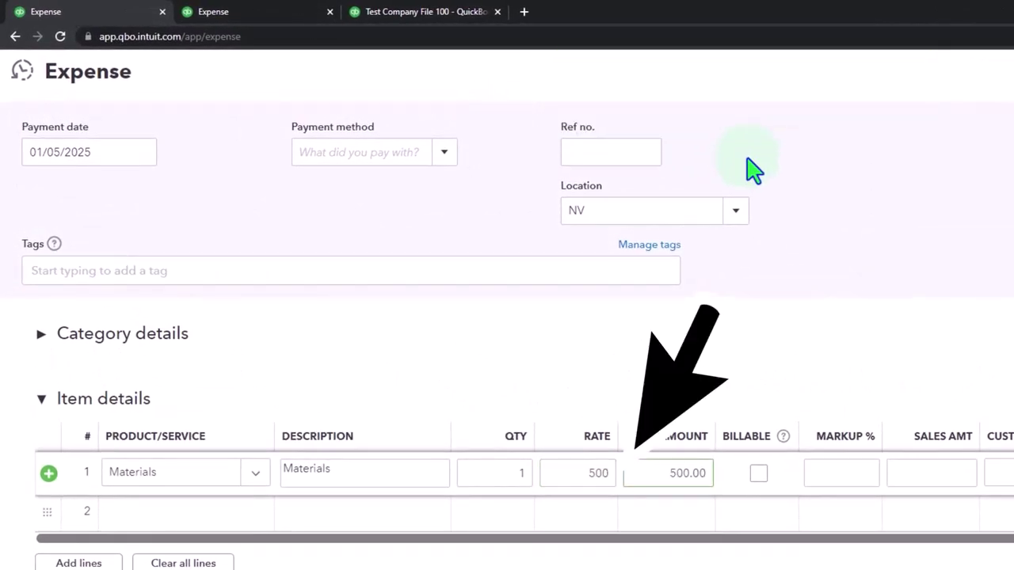
pyautogui.click(758, 474)
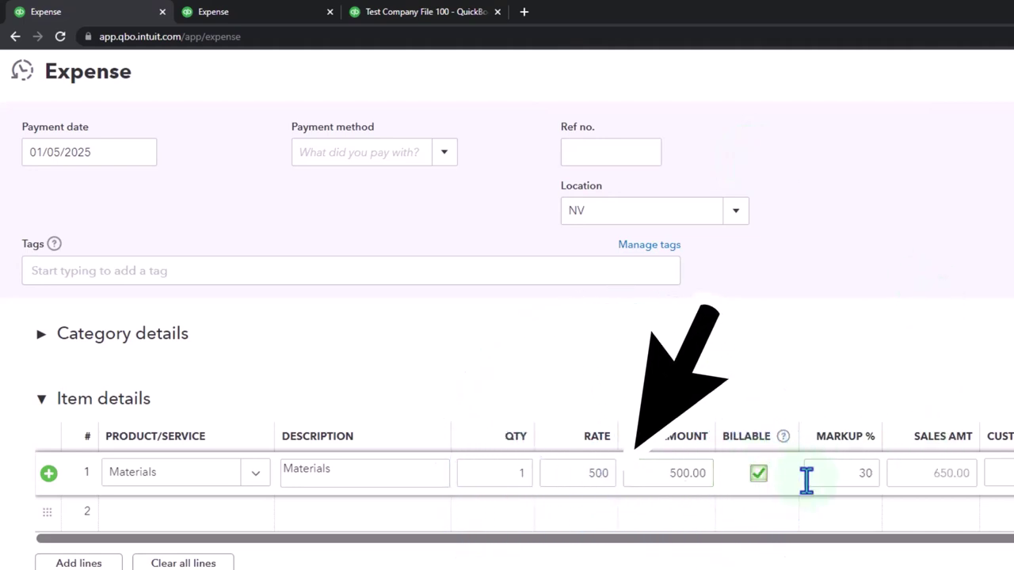
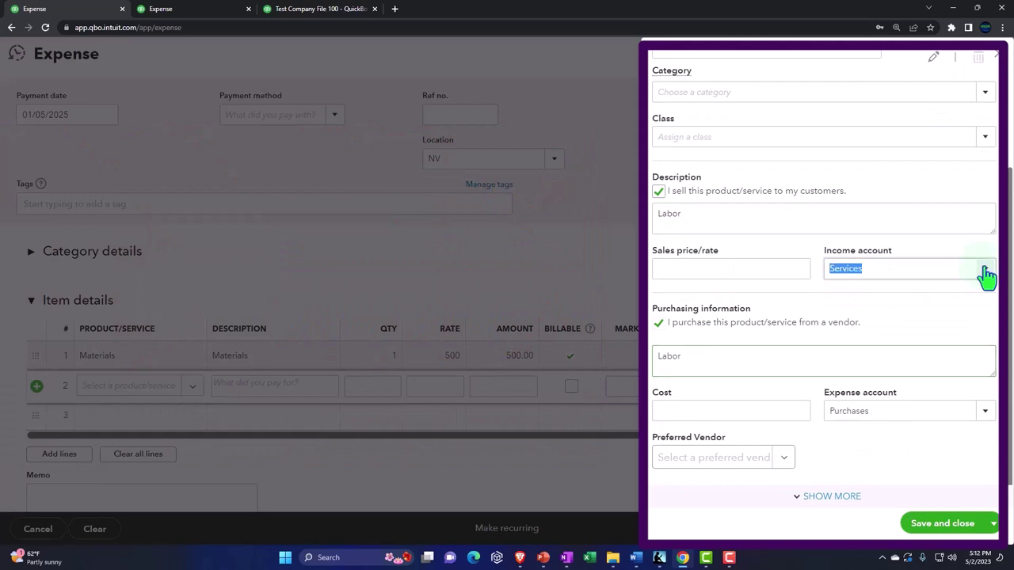
# Step: Assign Sales of Product Income and Cost of labor - COS as the Labor item's income and expense accounts, and save it
pyautogui.click(988, 274)
pyautogui.scroll(1, 939, 342)
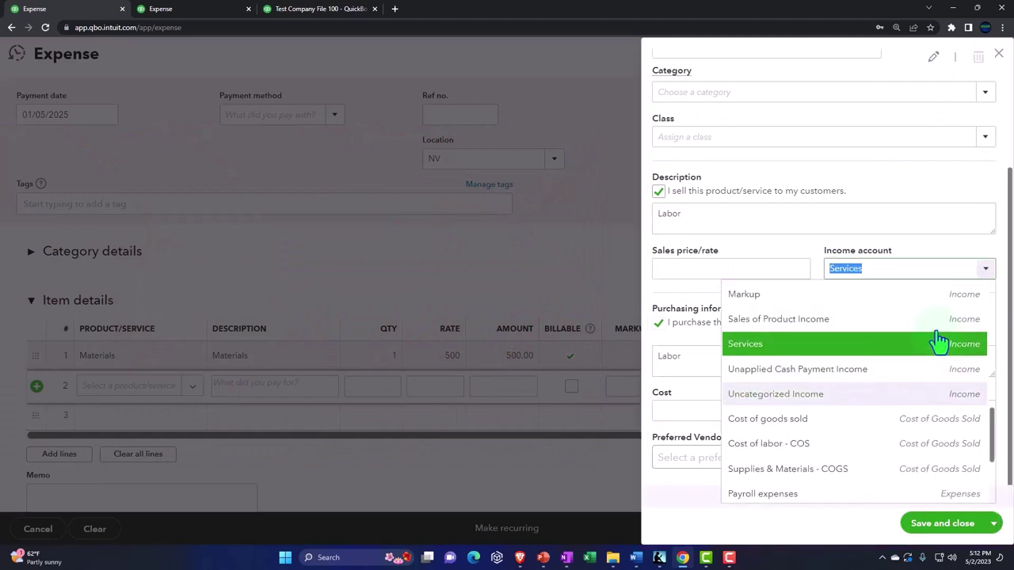
pyautogui.click(840, 320)
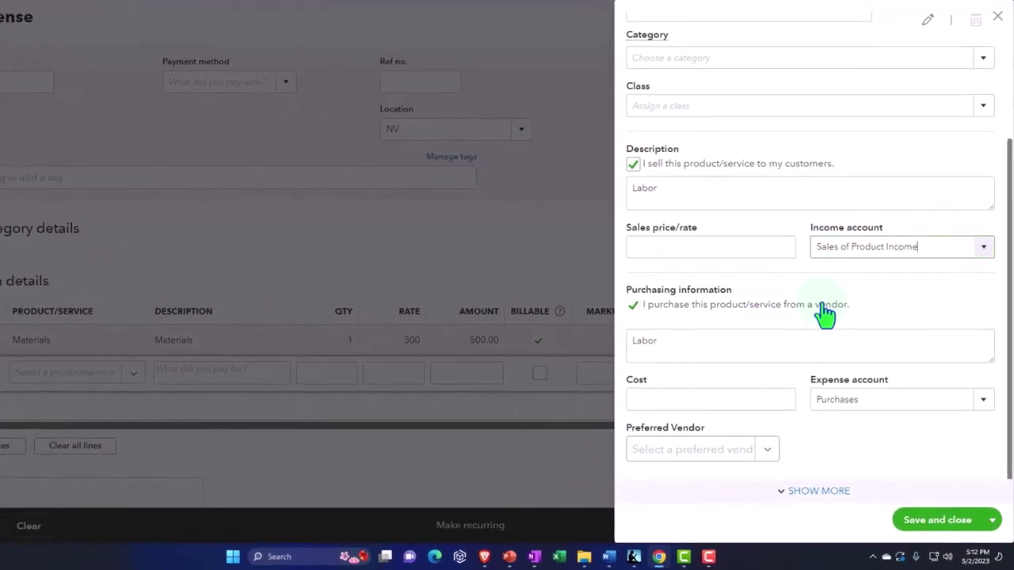
pyautogui.click(981, 401)
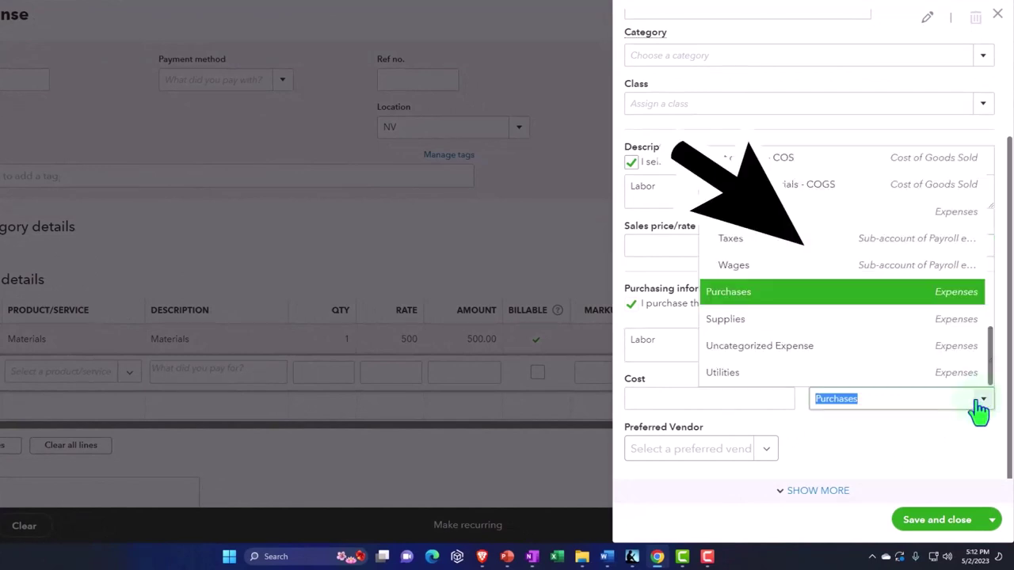
pyautogui.scroll(3, 792, 267)
pyautogui.click(824, 241)
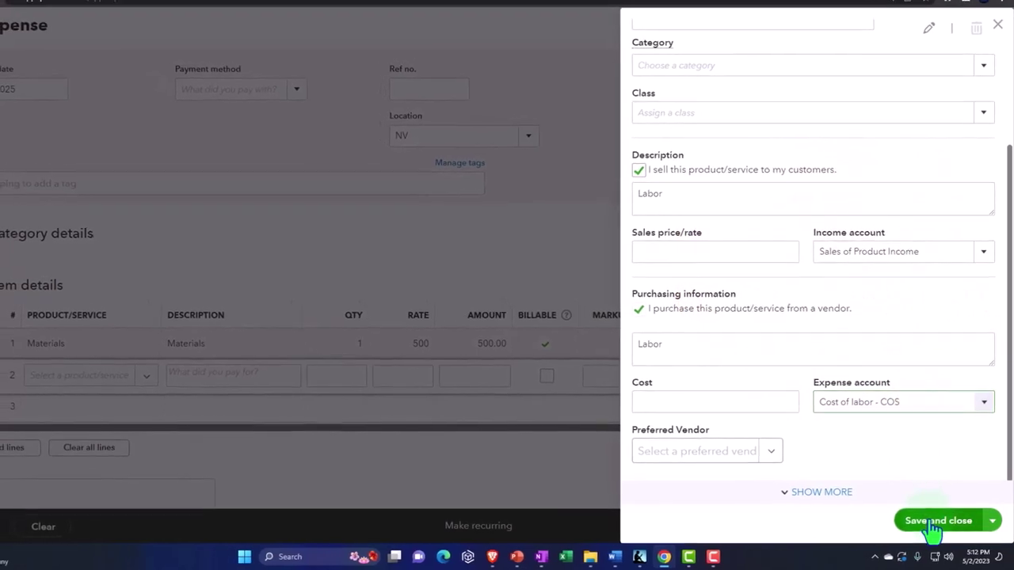
pyautogui.click(934, 525)
# Step: Set the Labor line's rate to 400, mark it as billable and check the sales amounts of both item lines
pyautogui.click(405, 374)
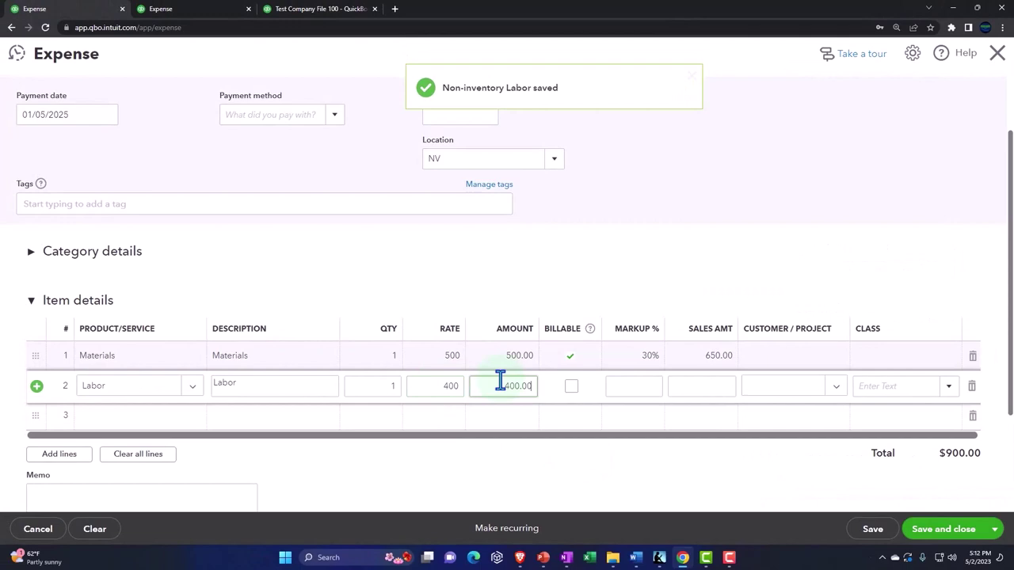
pyautogui.click(571, 386)
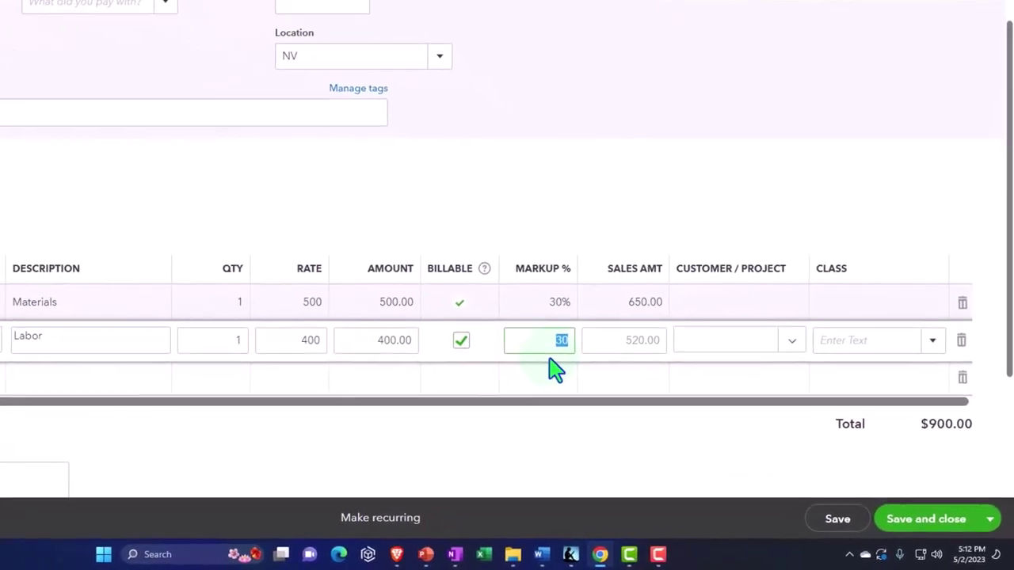
pyautogui.click(614, 357)
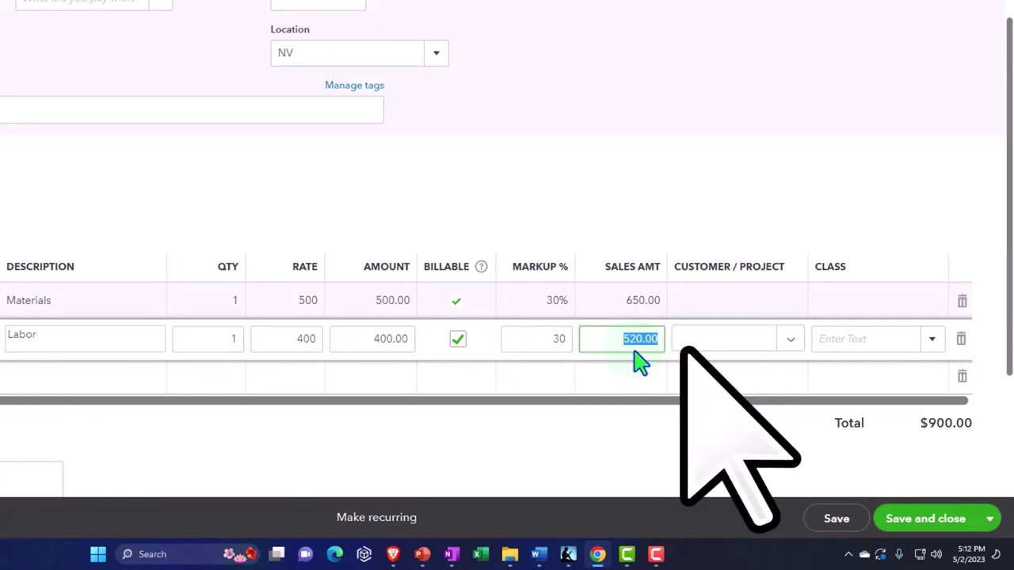
pyautogui.click(638, 300)
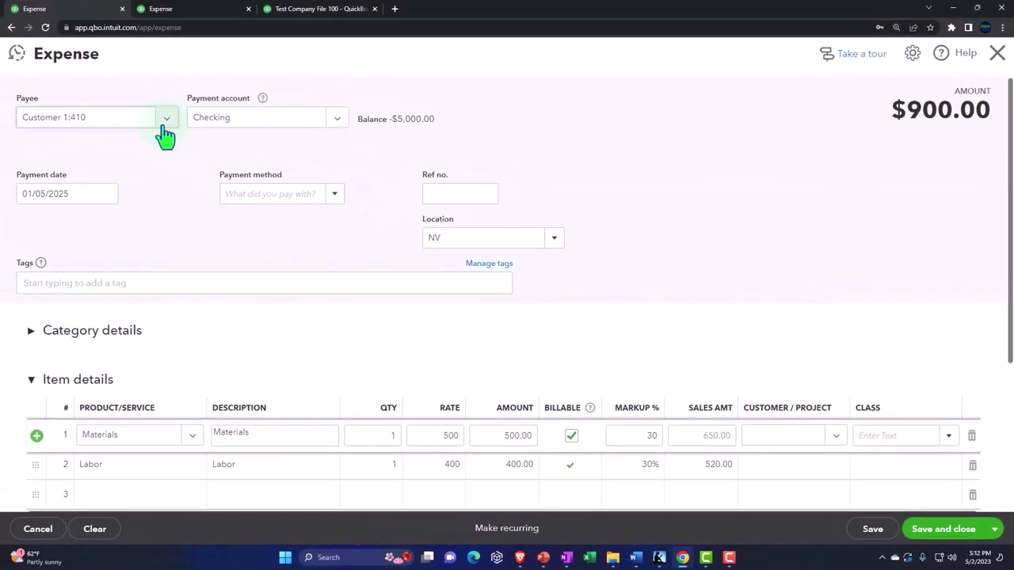
# Step: Change the expense's payee to Vendor 1 and accept prefilling from that contact's last expense
pyautogui.click(70, 76)
pyautogui.click(114, 182)
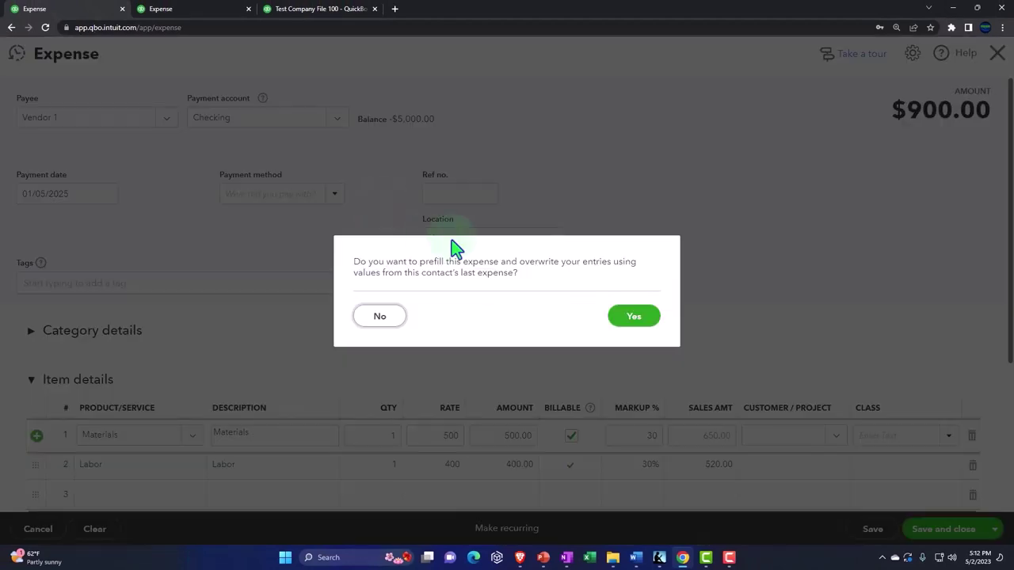
pyautogui.click(625, 317)
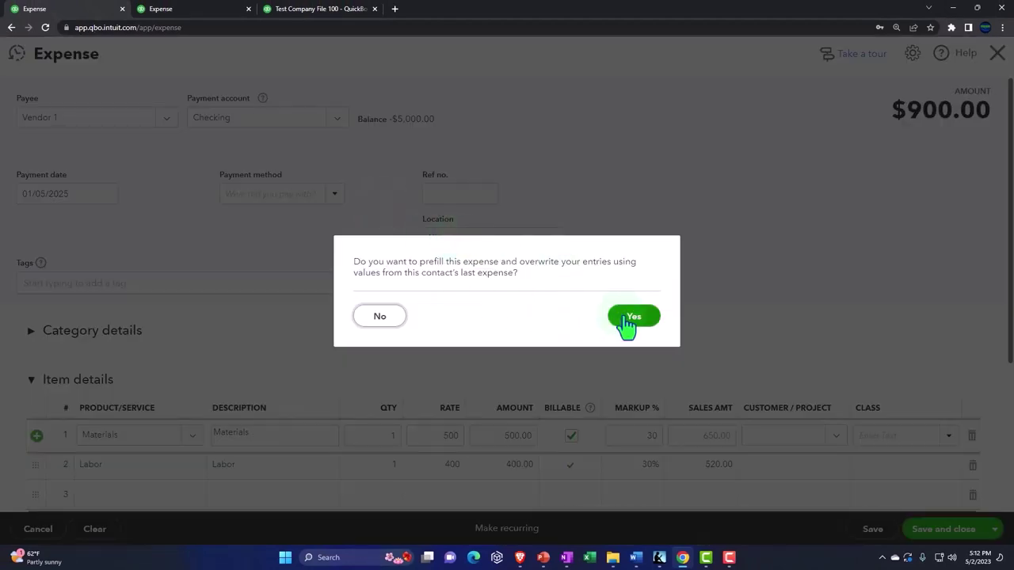
pyautogui.click(630, 318)
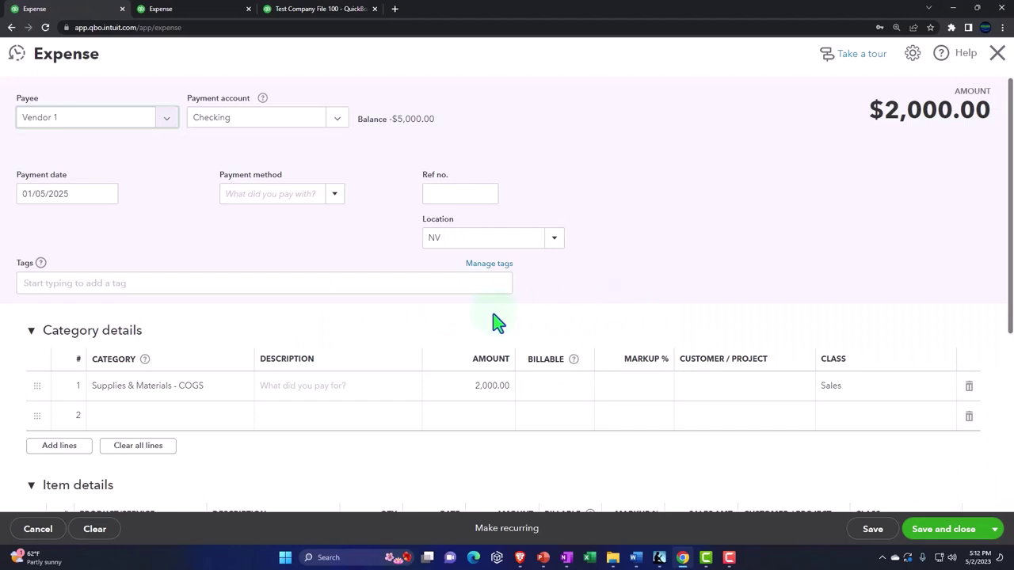
pyautogui.scroll(-1, 373, 384)
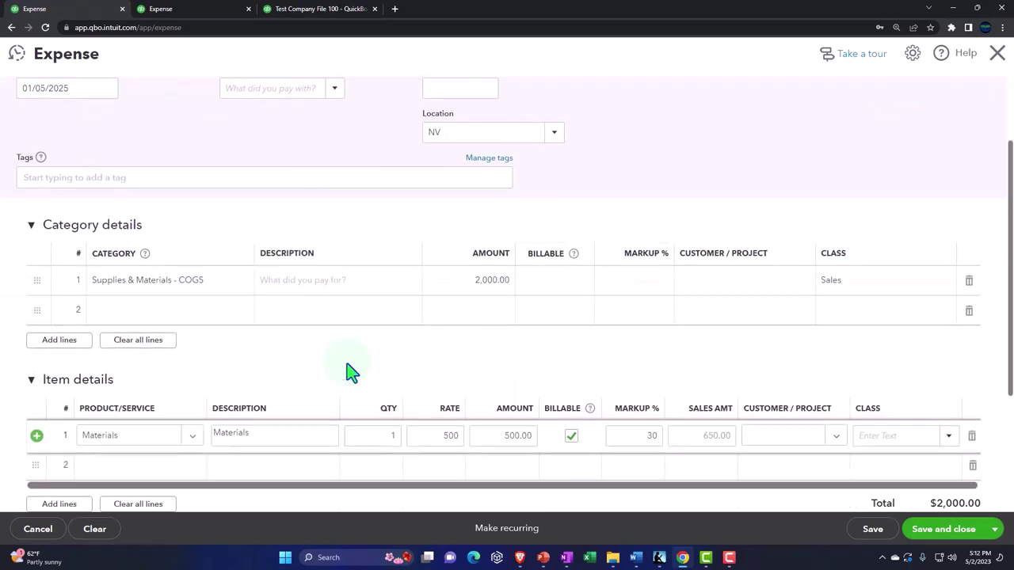
pyautogui.scroll(-1, 350, 370)
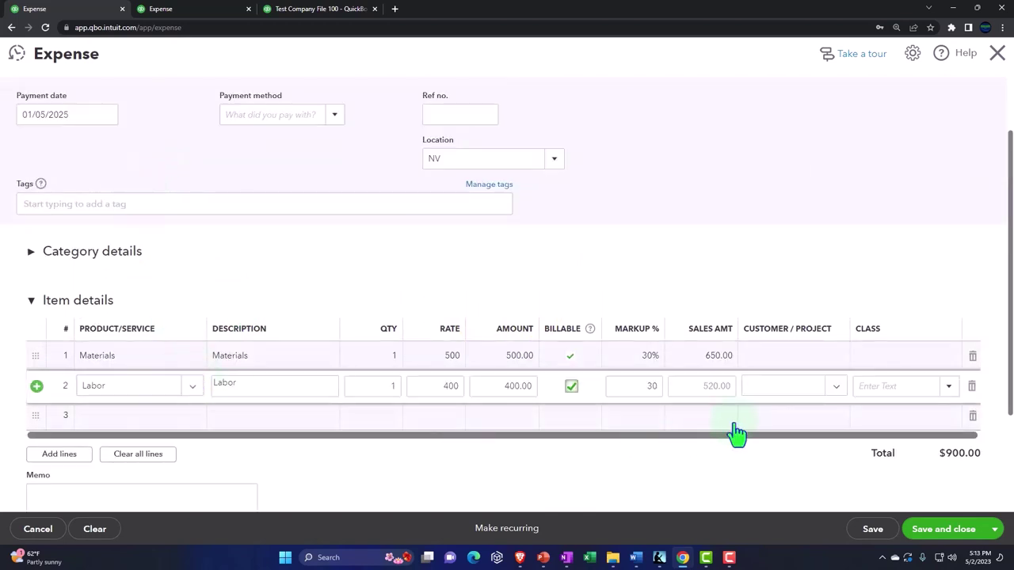
# Step: Assign sub-customer 410 of Customer 1 to the Materials and Labor lines, and save and close the expense
pyautogui.click(802, 356)
pyautogui.click(836, 365)
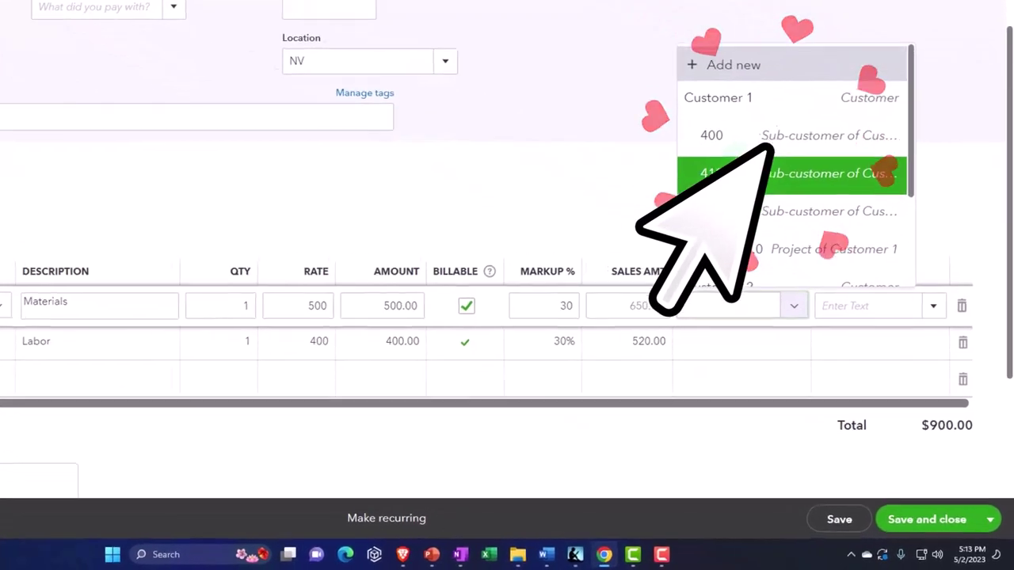
pyautogui.click(729, 174)
pyautogui.click(792, 350)
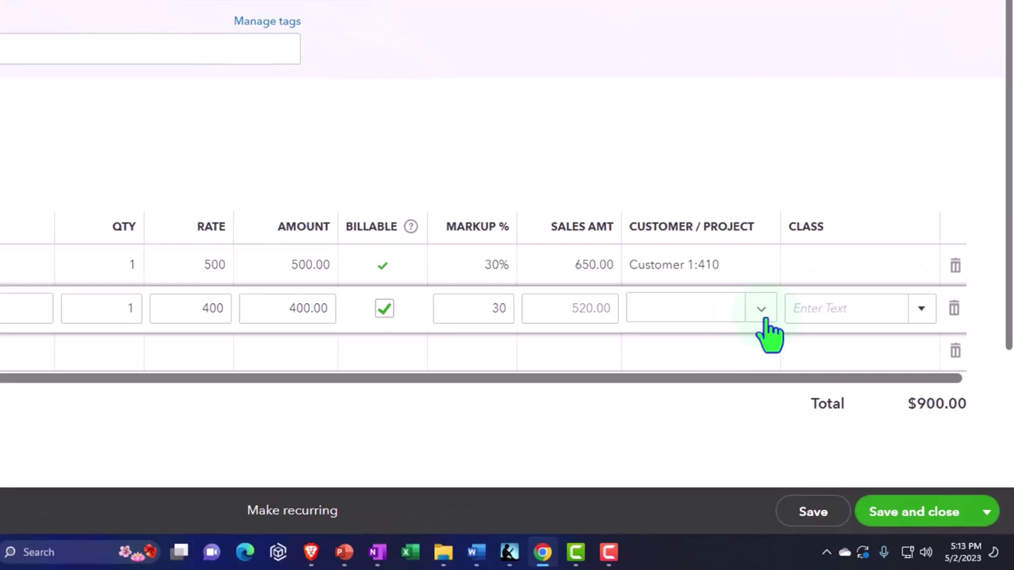
pyautogui.click(765, 319)
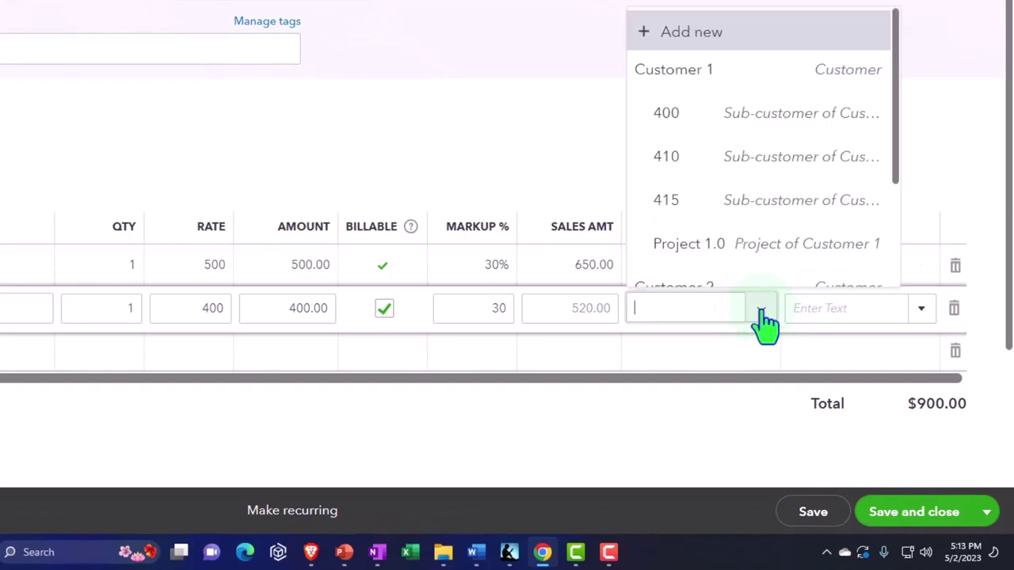
pyautogui.click(699, 159)
pyautogui.press('Tab')
pyautogui.press('Tab')
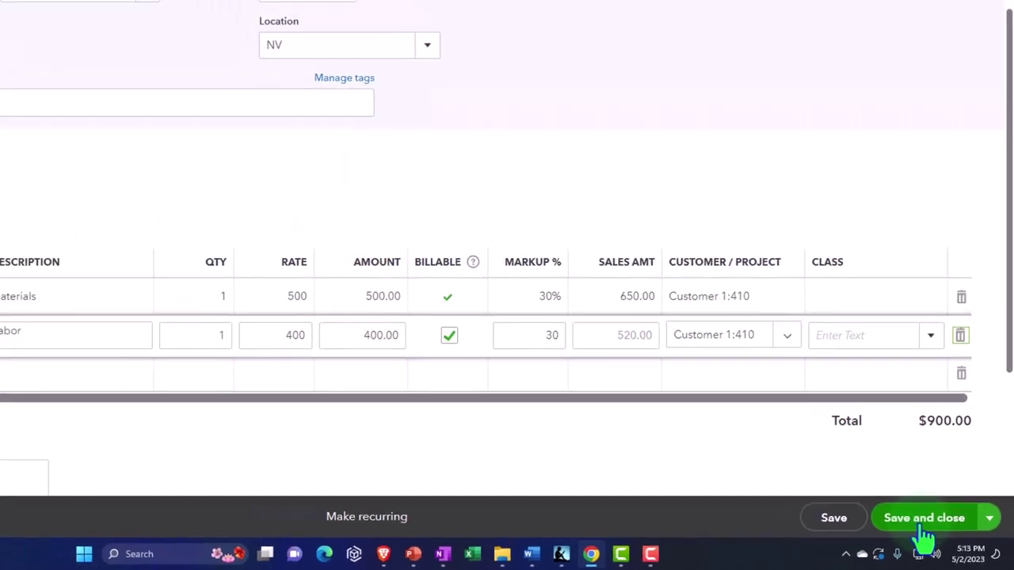
pyautogui.click(911, 515)
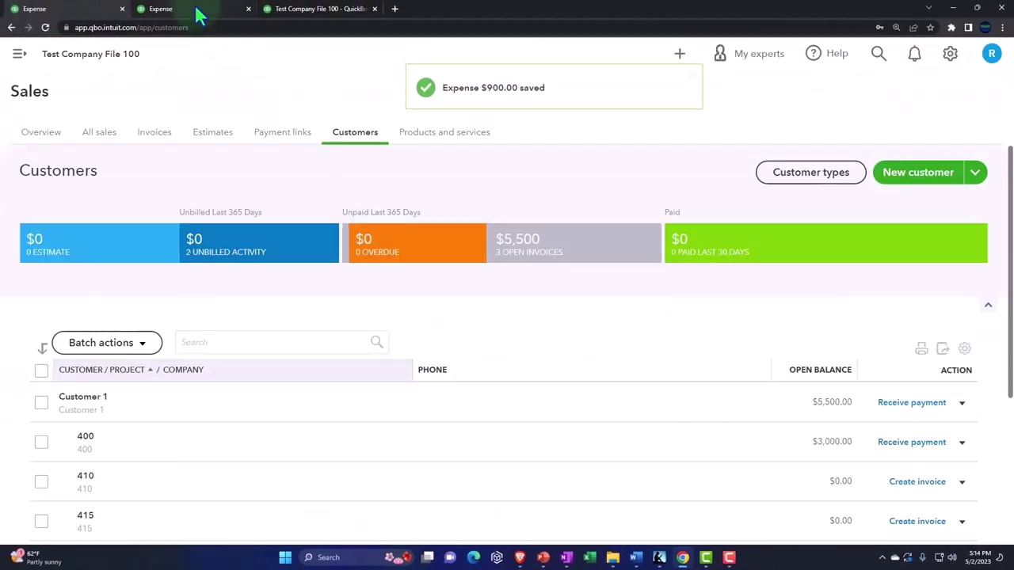
# Step: Rerun the customer-based Balance Sheet and Profit and Loss reports to check the effect of the expense on sub-customer 410
pyautogui.click(199, 10)
pyautogui.scroll(2, 507, 299)
pyautogui.click(600, 204)
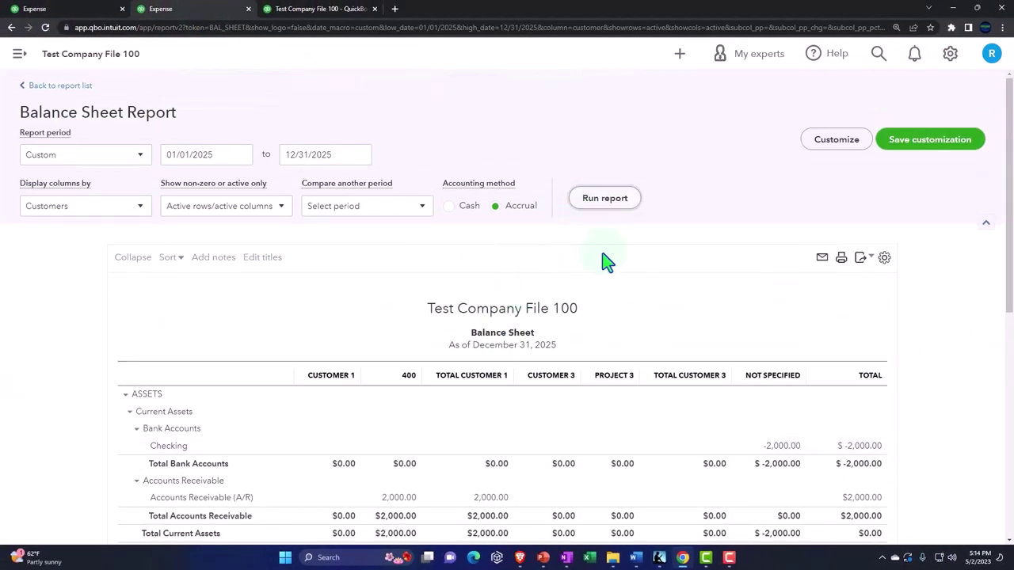
pyautogui.scroll(-2, 610, 269)
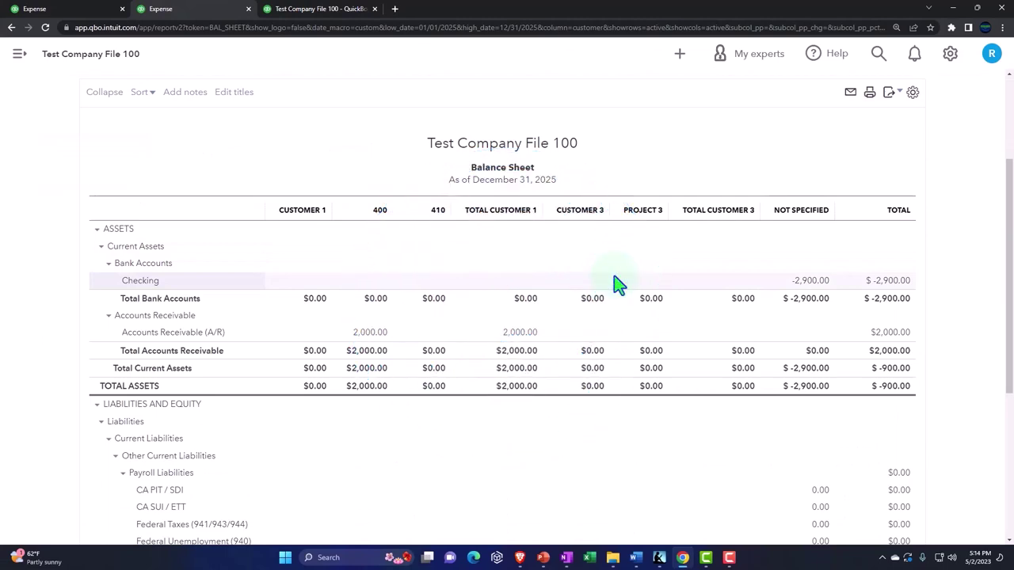
pyautogui.scroll(-1, 618, 283)
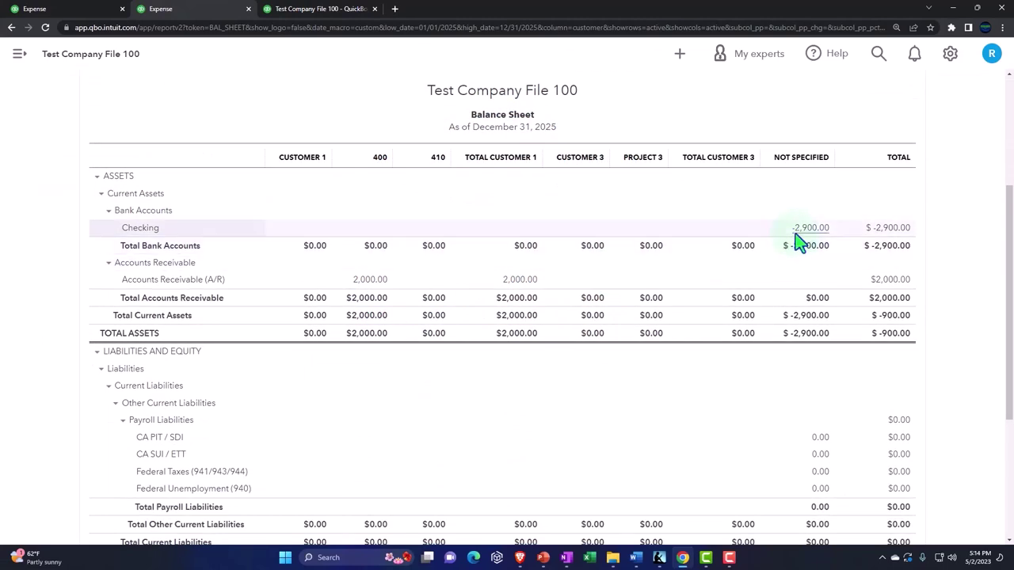
pyautogui.scroll(-3, 799, 245)
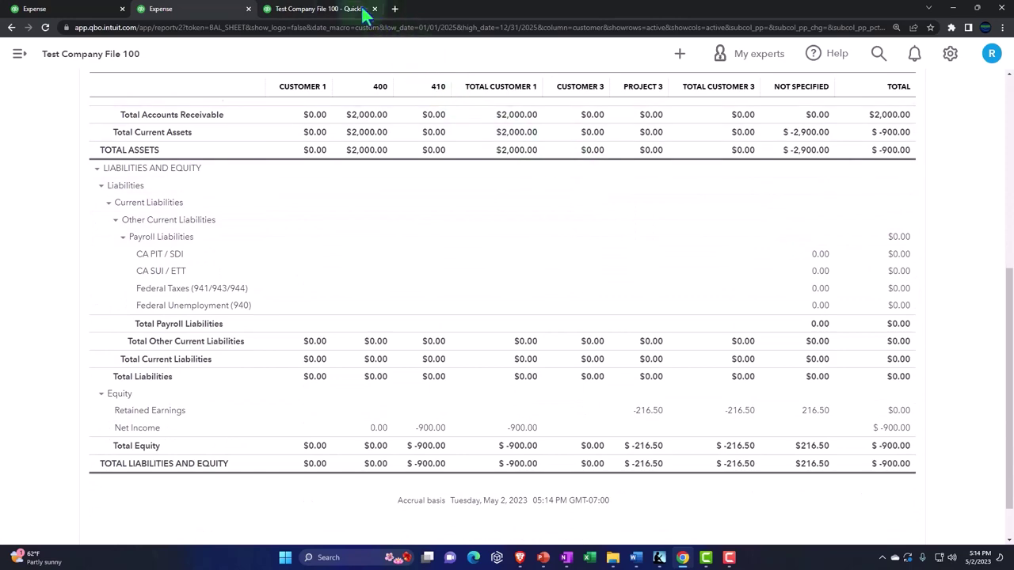
pyautogui.click(337, 9)
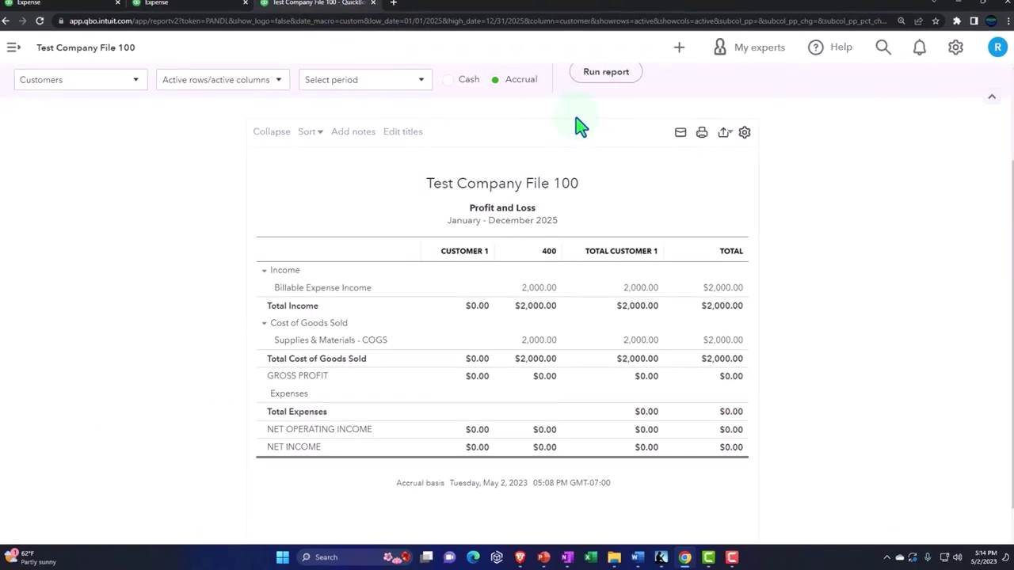
pyautogui.click(604, 78)
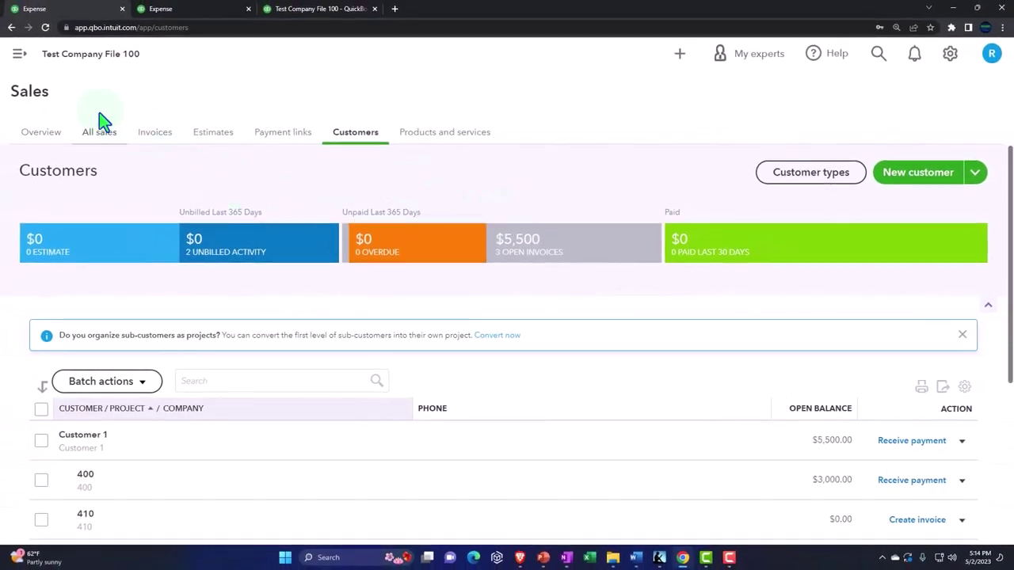
# Step: Create an invoice for Customer 1:410 and add all of its outstanding billable expenses
pyautogui.click(677, 59)
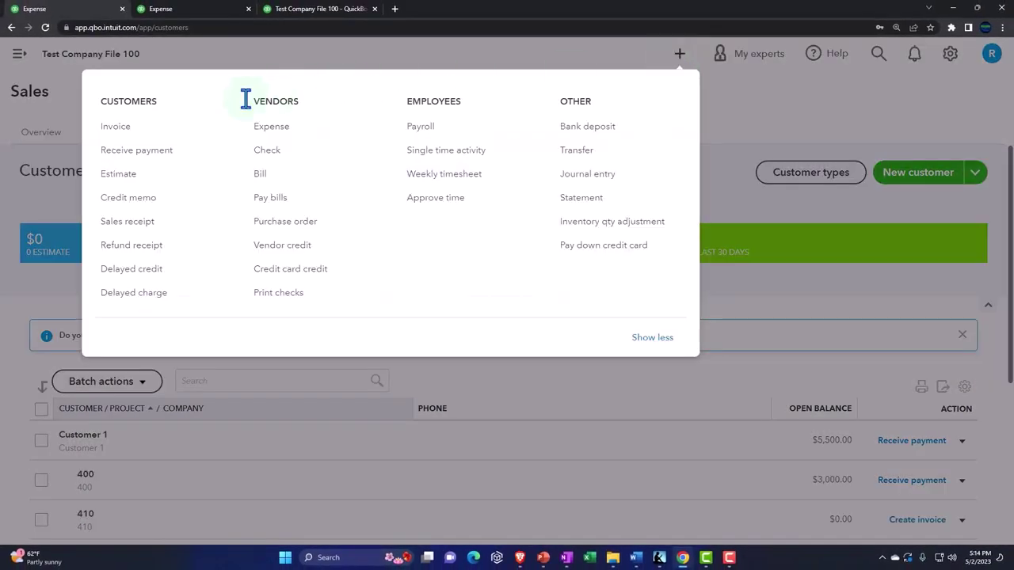
pyautogui.click(136, 130)
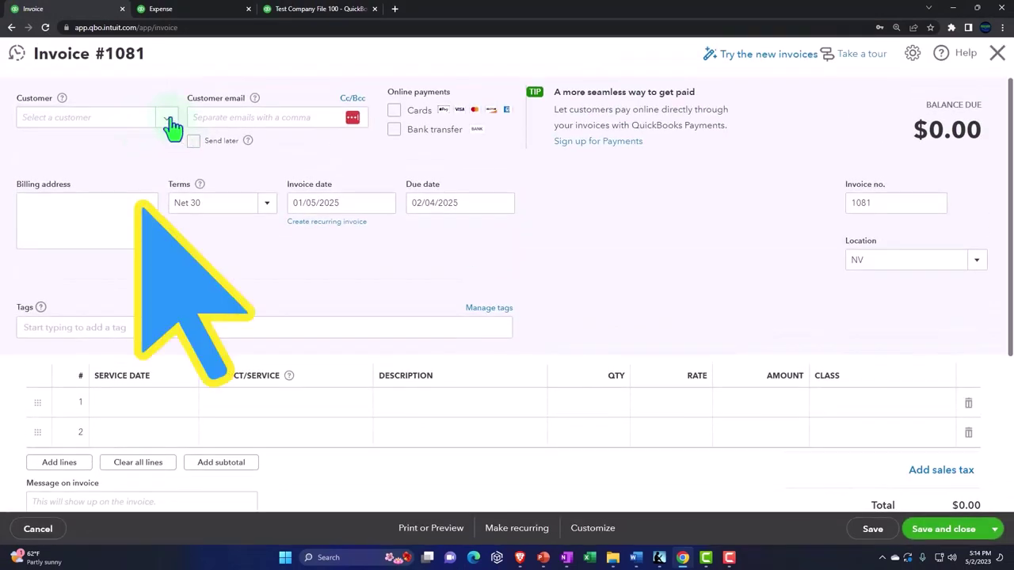
pyautogui.click(172, 127)
pyautogui.click(109, 237)
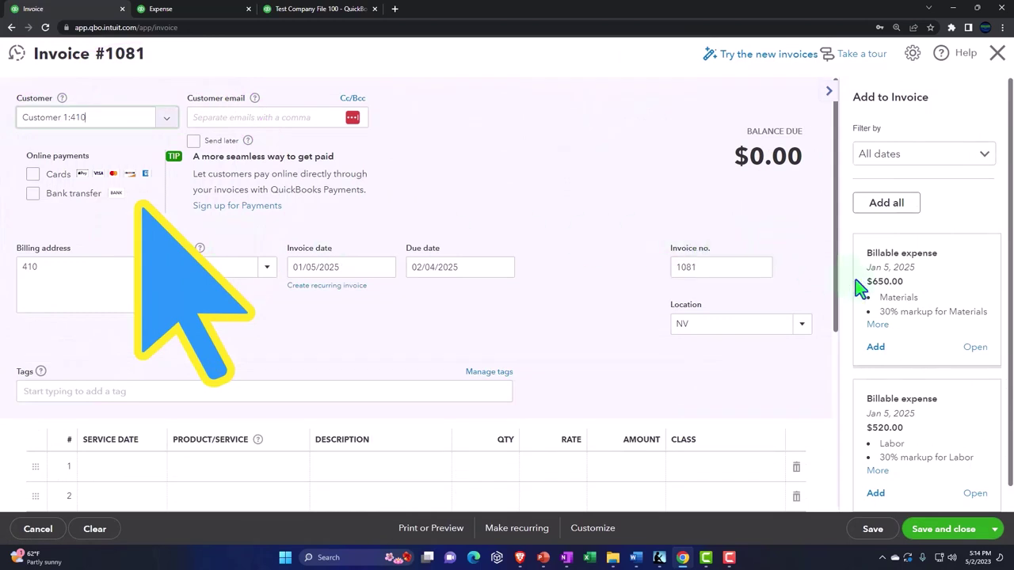
pyautogui.click(888, 189)
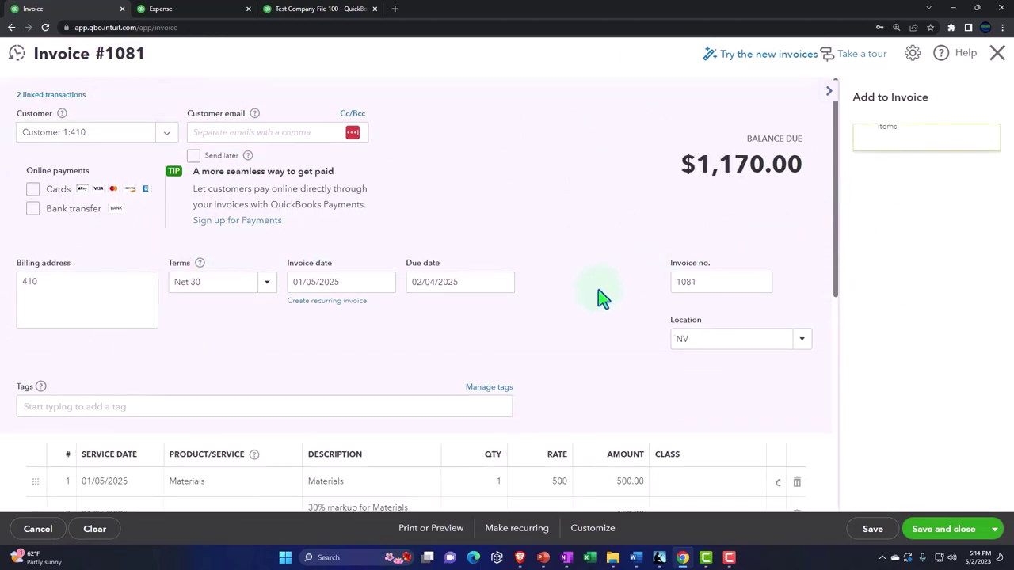
# Step: Review the Materials, Labor and markup lines of the invoice, and save and close it
pyautogui.scroll(-2, 337, 333)
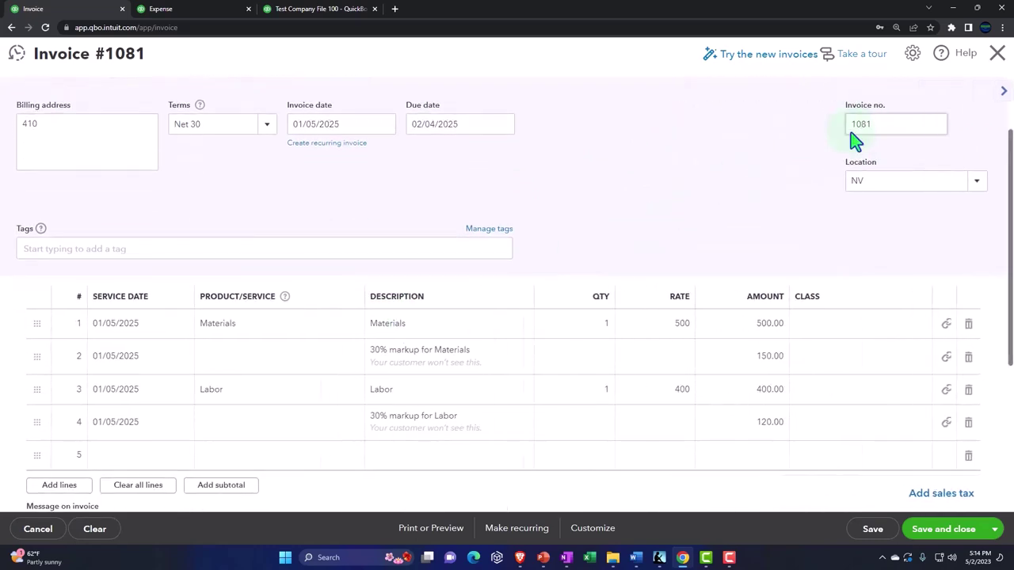
pyautogui.scroll(-1, 543, 264)
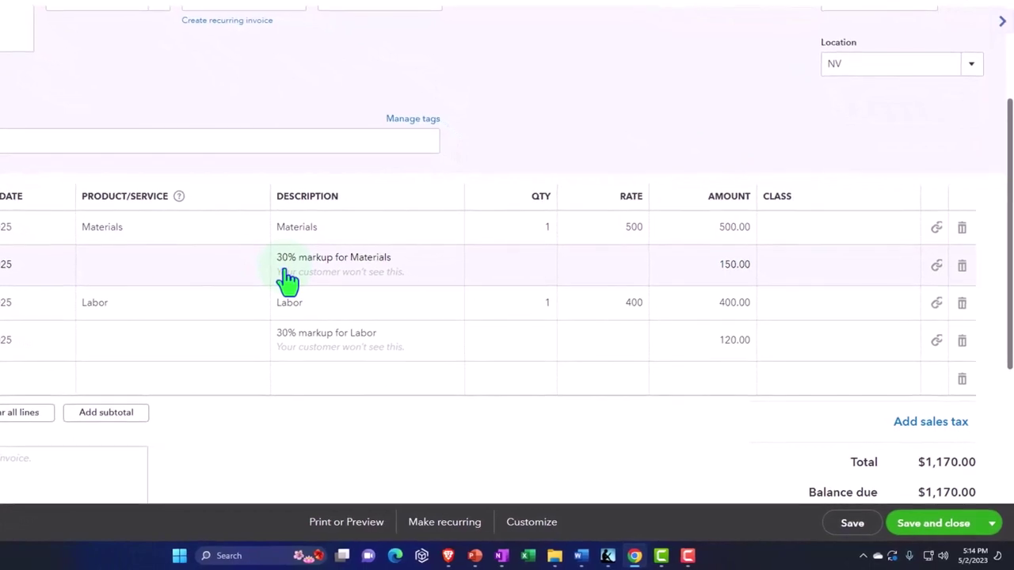
pyautogui.click(212, 242)
pyautogui.click(249, 232)
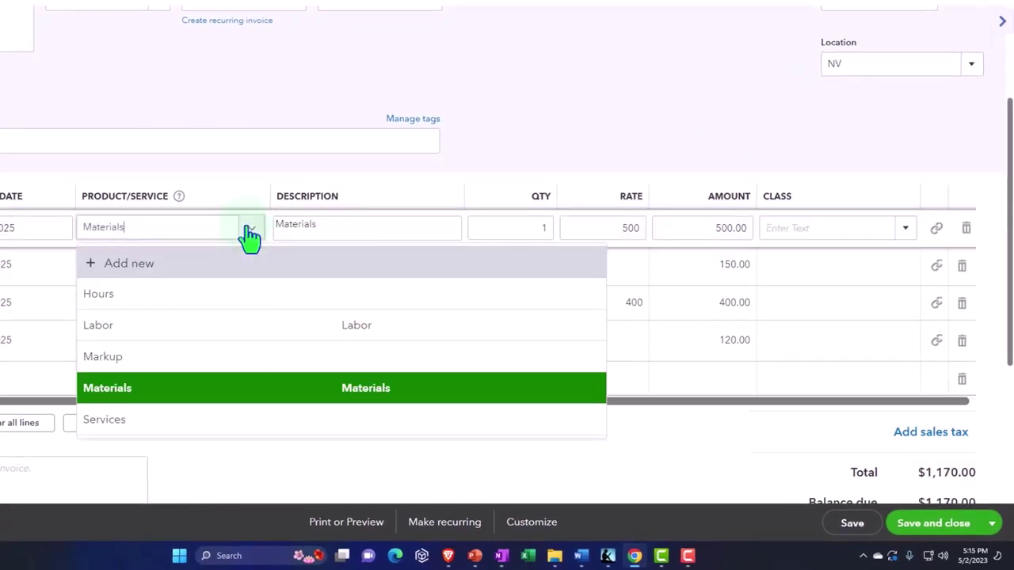
pyautogui.click(249, 233)
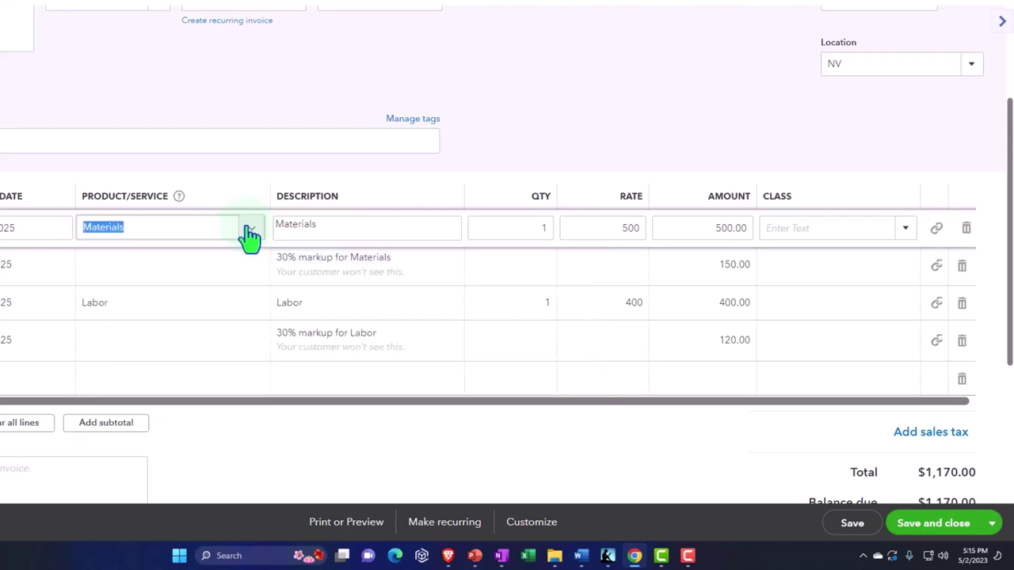
pyautogui.scroll(-1, 249, 235)
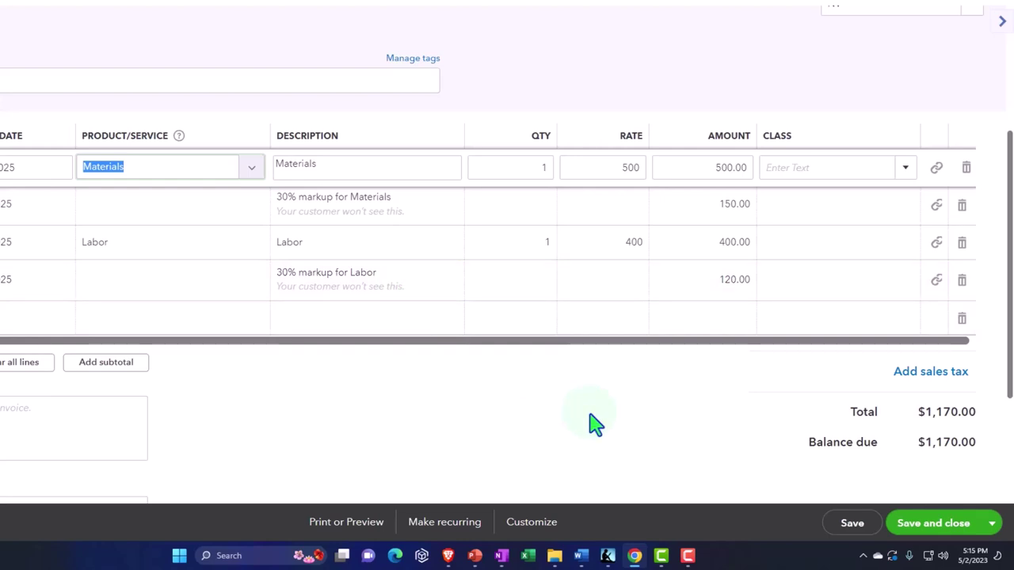
pyautogui.scroll(-1, 596, 424)
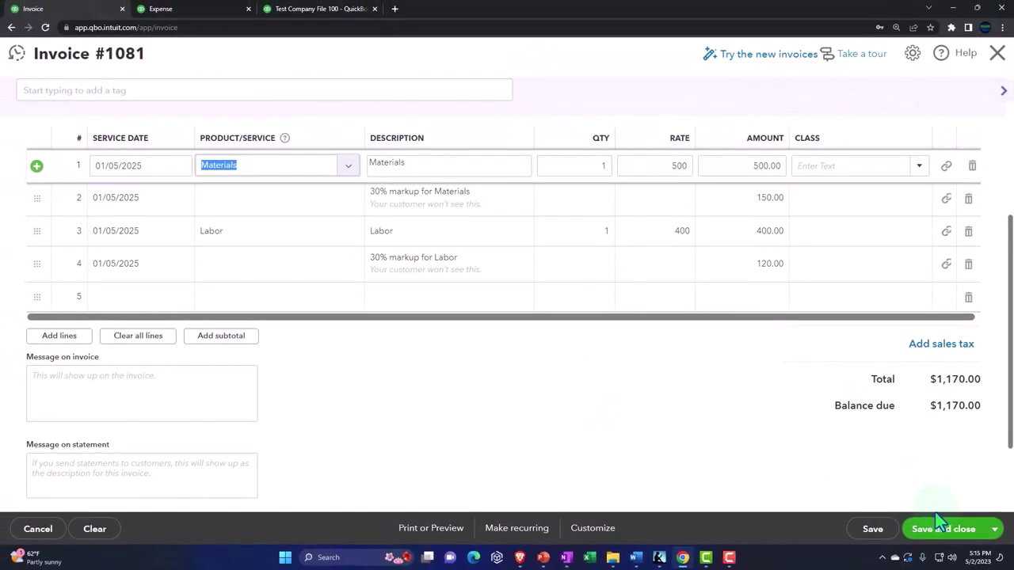
pyautogui.click(944, 534)
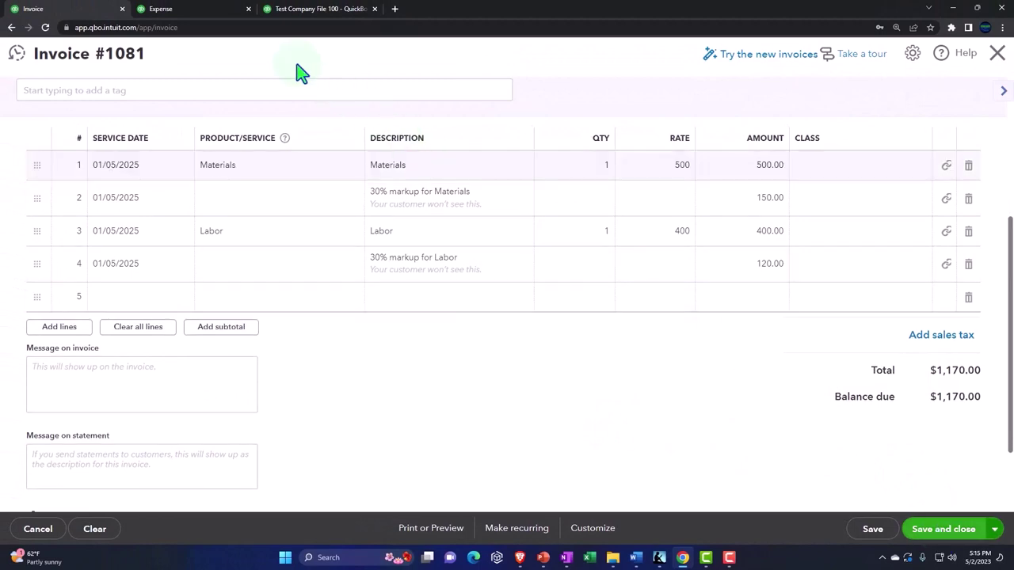
# Step: Rerun the customer-based Balance Sheet and examine Accounts Receivable for sub-customers 400 and 410
pyautogui.click(204, 16)
pyautogui.scroll(5, 475, 262)
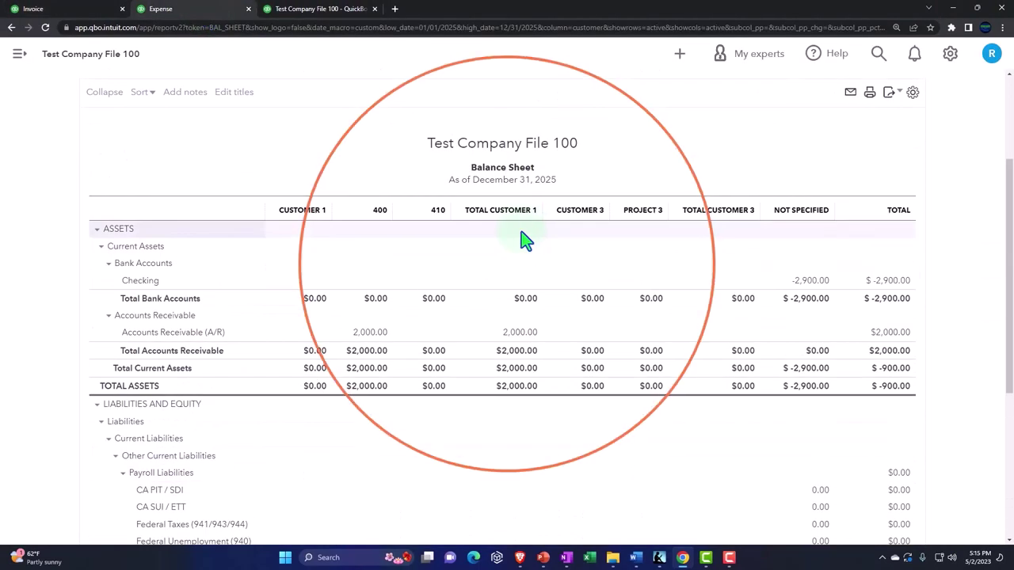
pyautogui.click(605, 192)
pyautogui.scroll(-2, 625, 247)
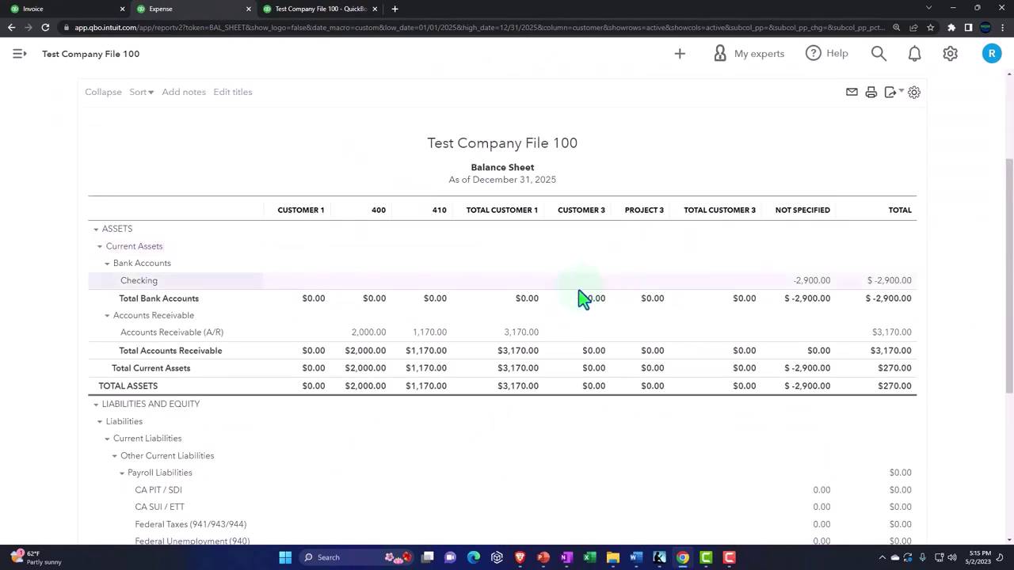
pyautogui.scroll(-1, 532, 385)
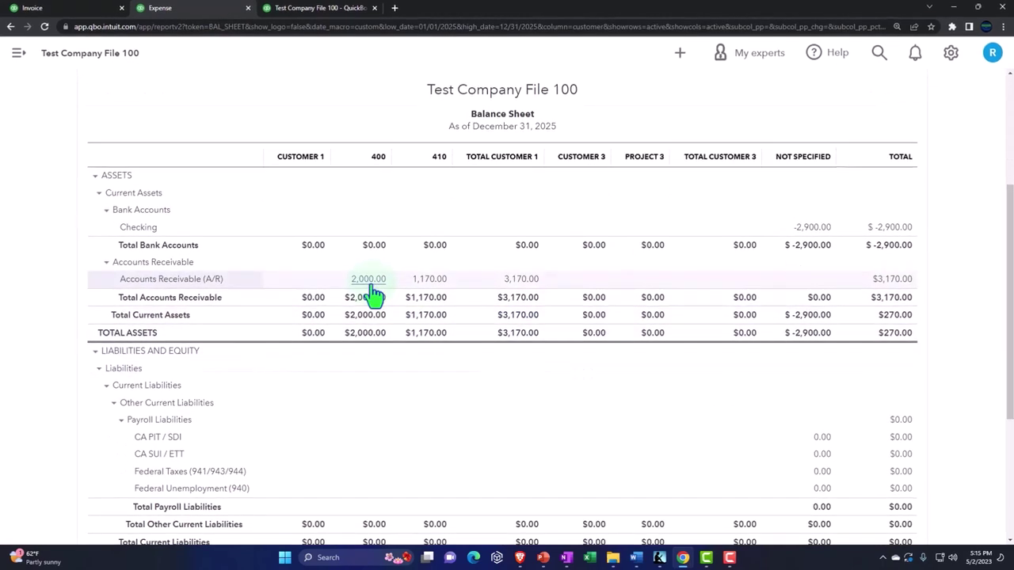